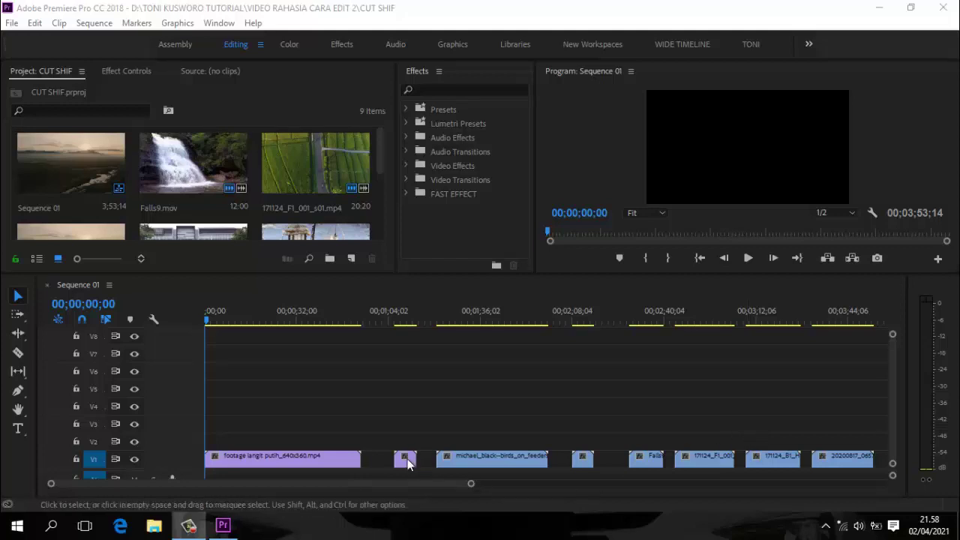
Stack the clips on tracks V2–V8, each starting at the sequence start, and zoom the timeline in
left_click_drag(407, 463, 218, 444)
left_click_drag(441, 462, 218, 422)
left_click_drag(583, 457, 215, 405)
left_click_drag(646, 458, 221, 387)
left_click_drag(704, 458, 233, 369)
left_click_drag(772, 458, 232, 352)
left_click_drag(842, 455, 234, 332)
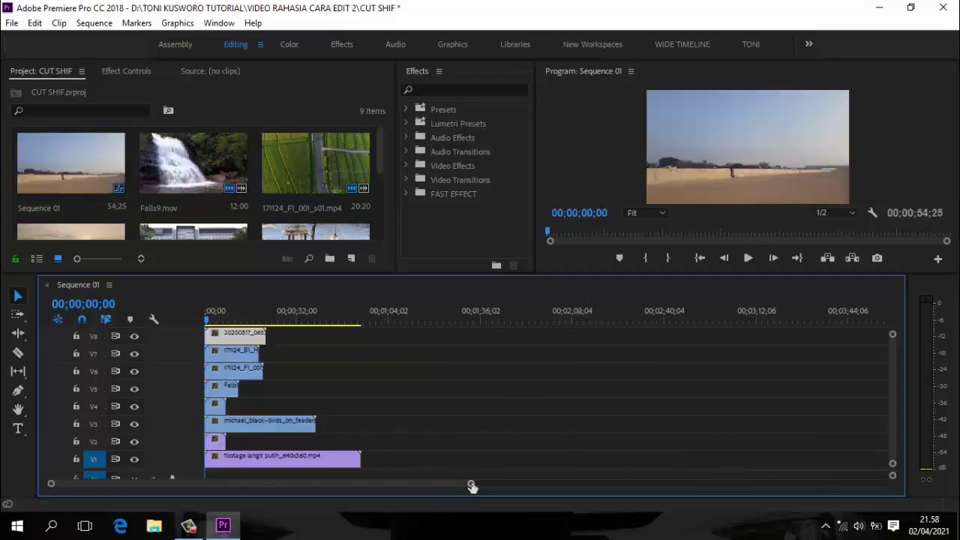
left_click_drag(472, 486, 364, 487)
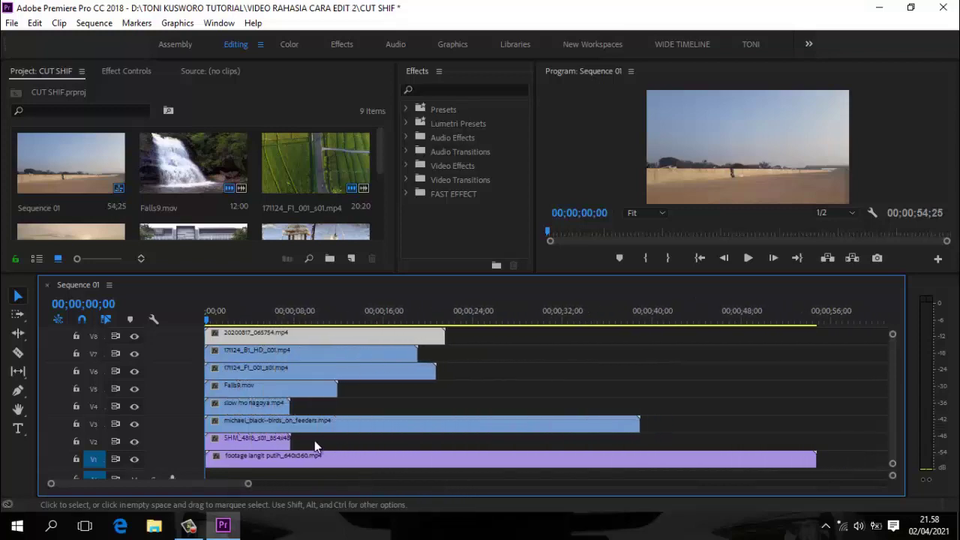
left_click_drag(285, 439, 325, 442)
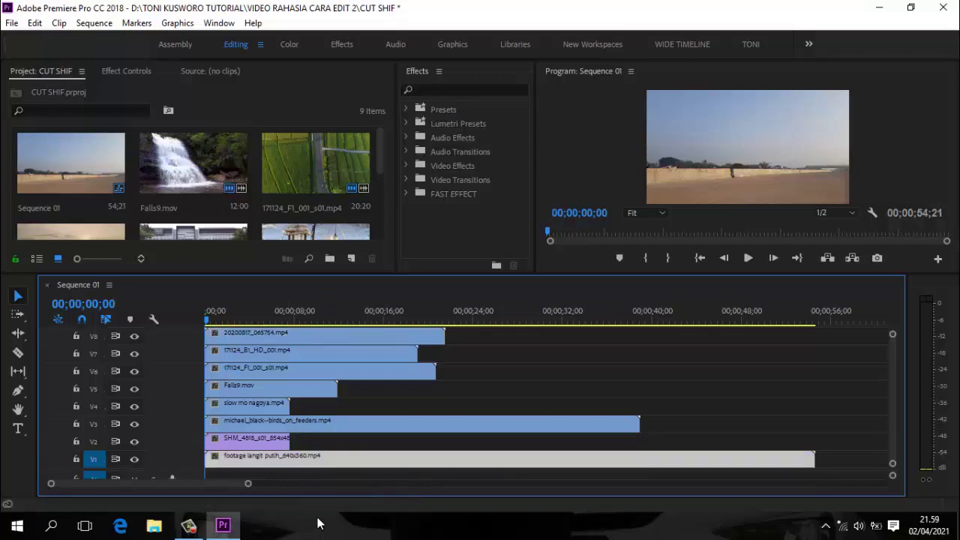
Cut the clips on V5, V6 and V7 at the 8-second mark with the Razor tool
left_click(18, 354)
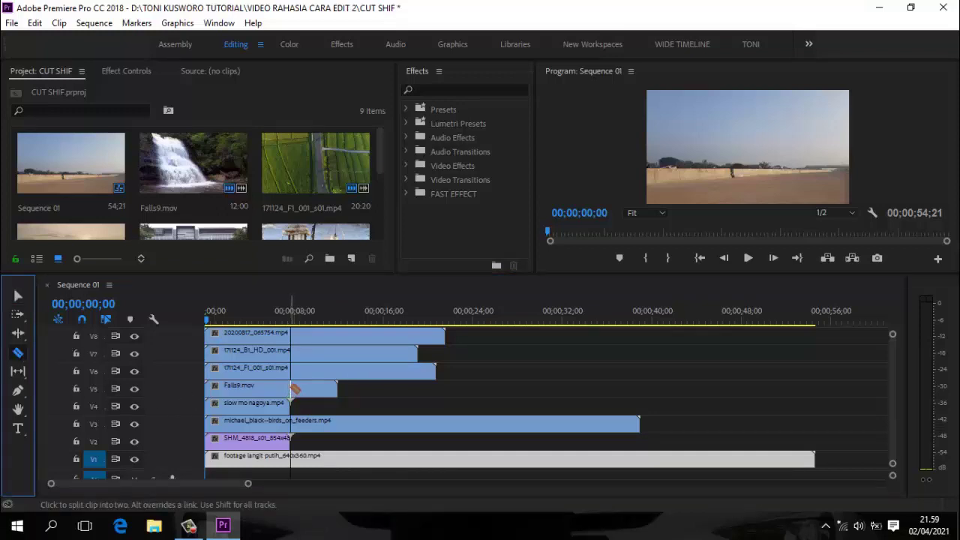
left_click(295, 387)
left_click(295, 371)
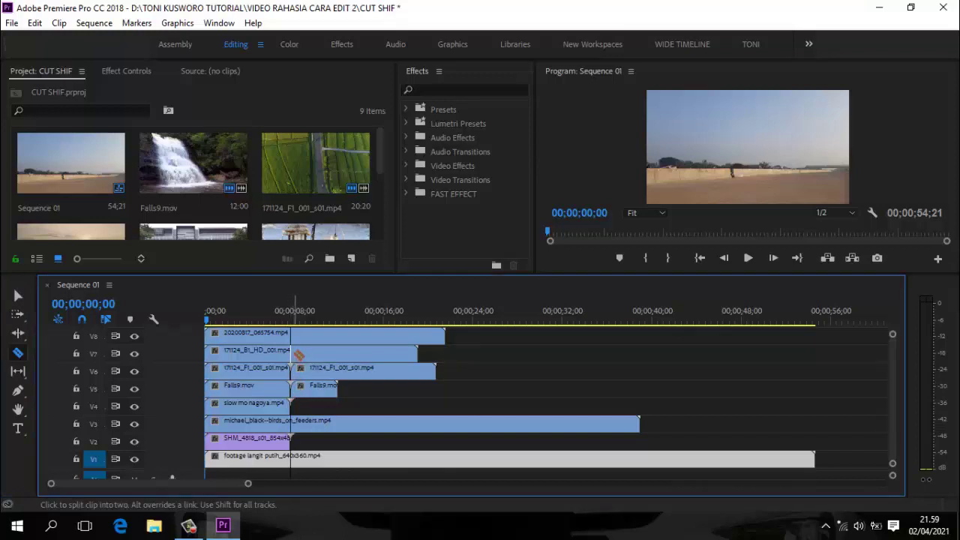
left_click(294, 351)
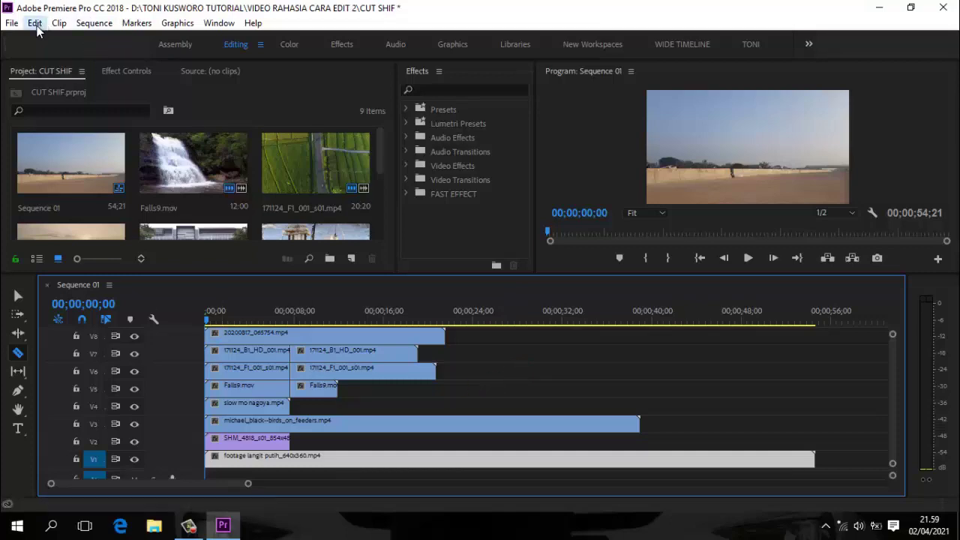
Undo all three cuts with Edit > Undo so each clip is whole again
left_click(36, 24)
left_click(41, 38)
left_click(36, 24)
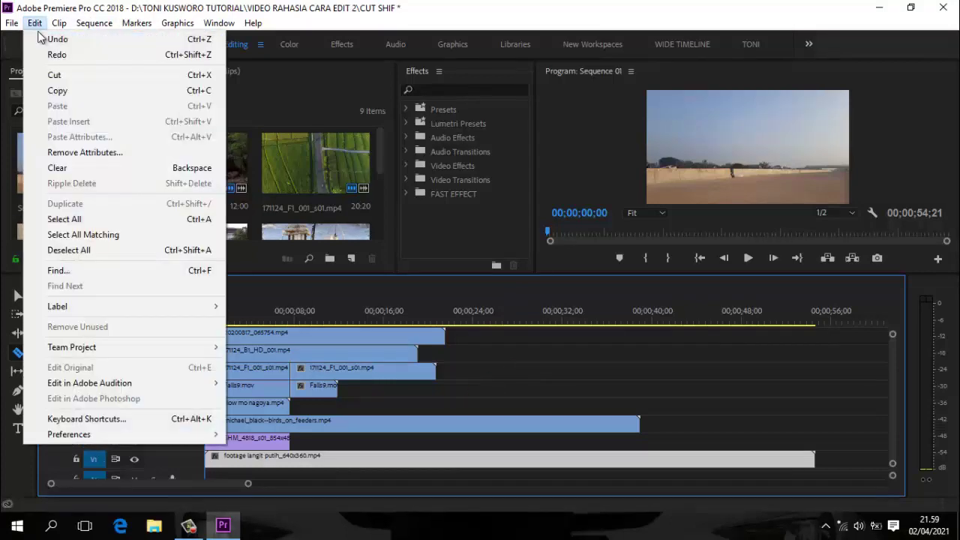
left_click(42, 39)
left_click(35, 23)
left_click(41, 38)
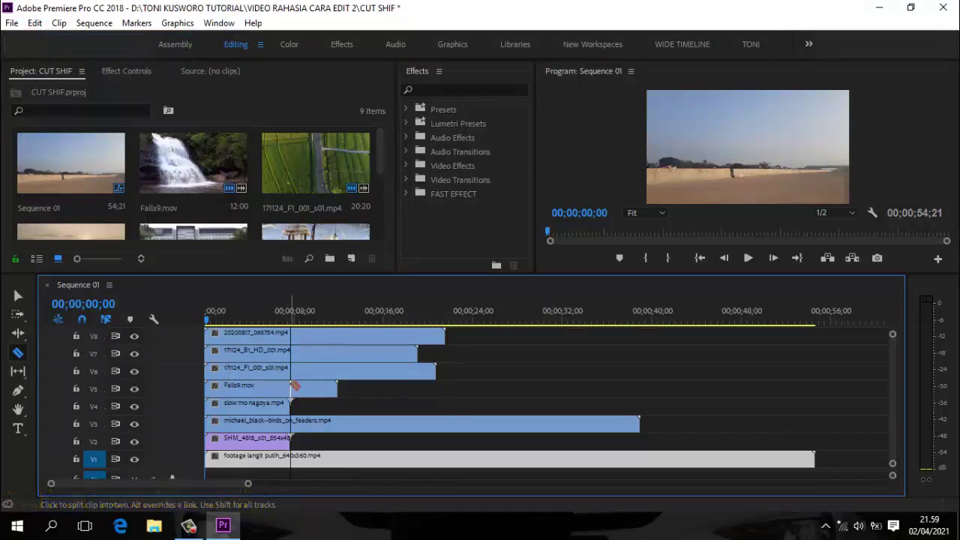
Cut all tracks at the 8-second mark, then select and delete every clip after the cut
key("shift")
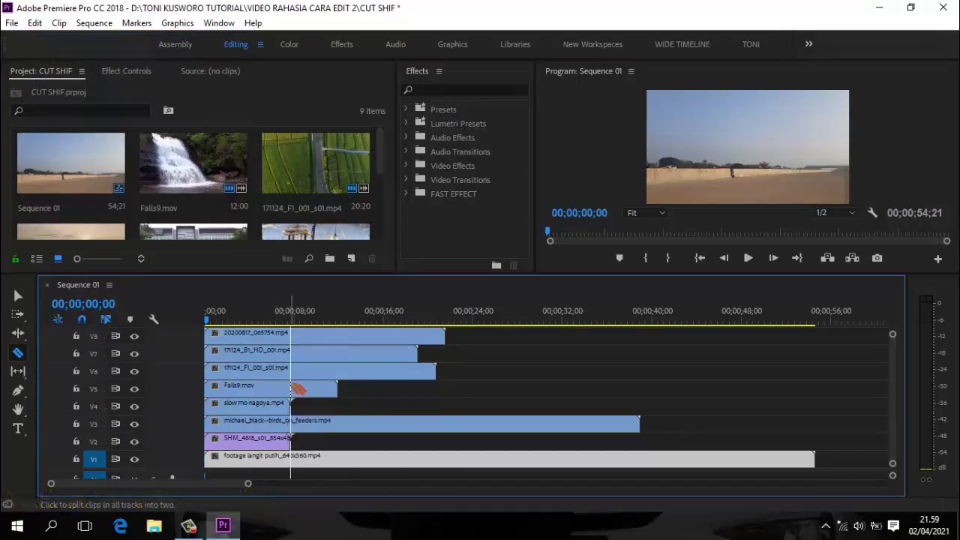
left_click(292, 388, "shift")
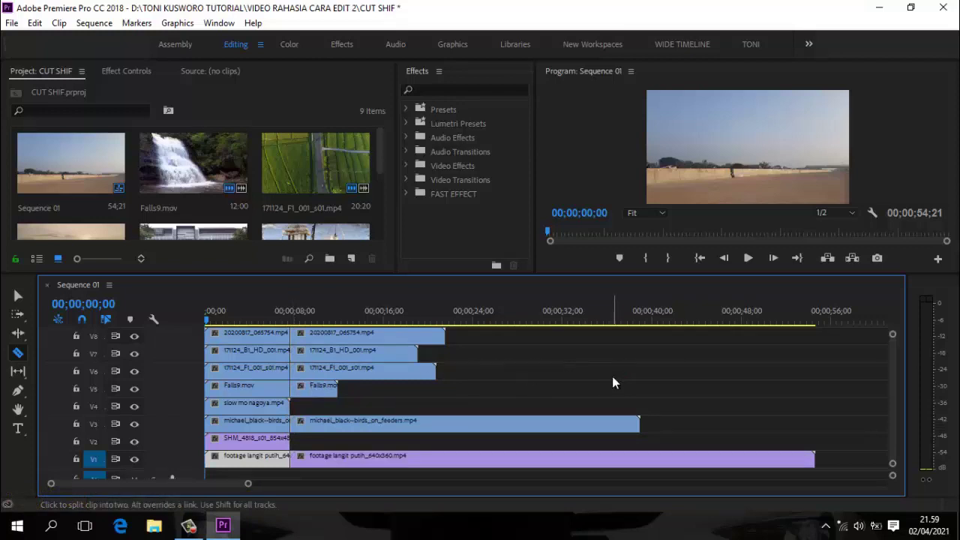
key("v")
left_click_drag(458, 334, 294, 466)
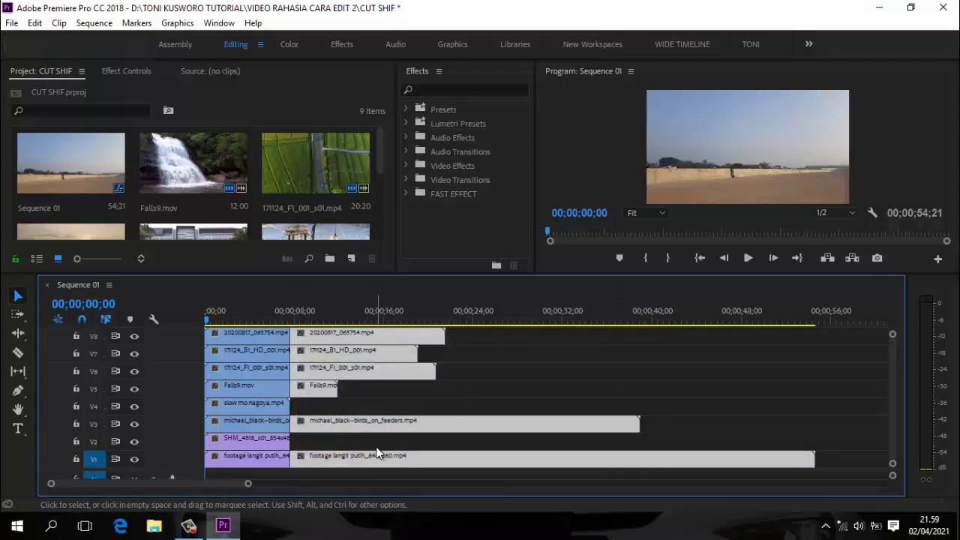
key("Delete")
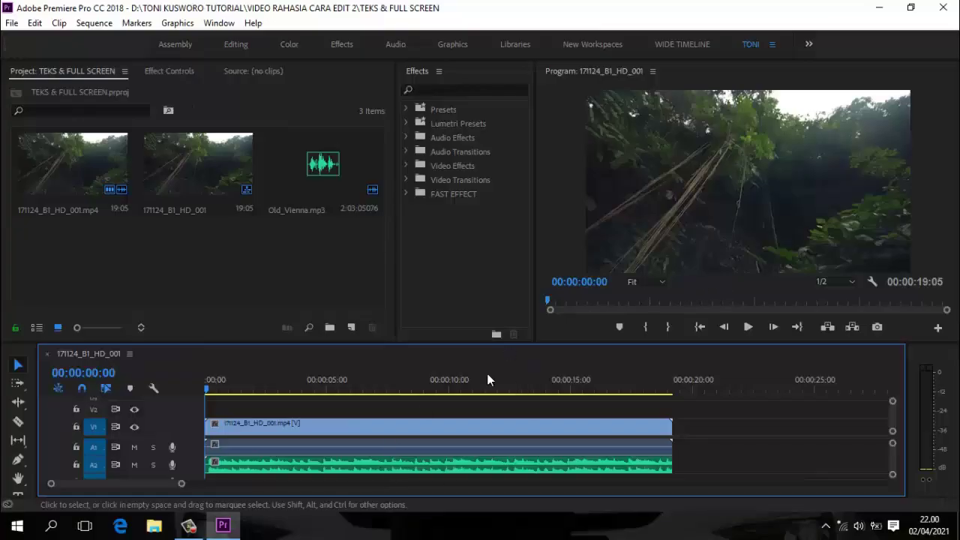
Play the waterfall sequence, stop it, jump back to the start, and play it again
left_click(747, 328)
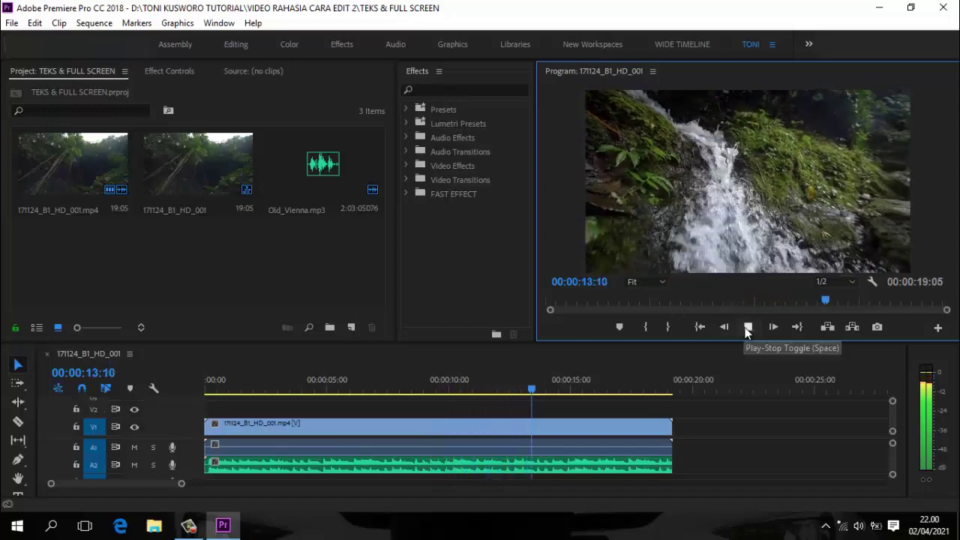
left_click(746, 330)
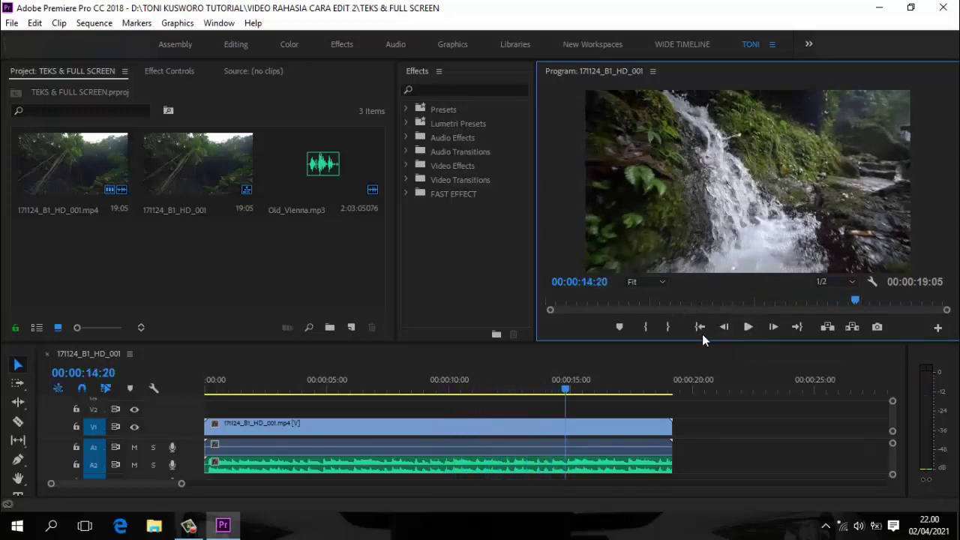
left_click(699, 328)
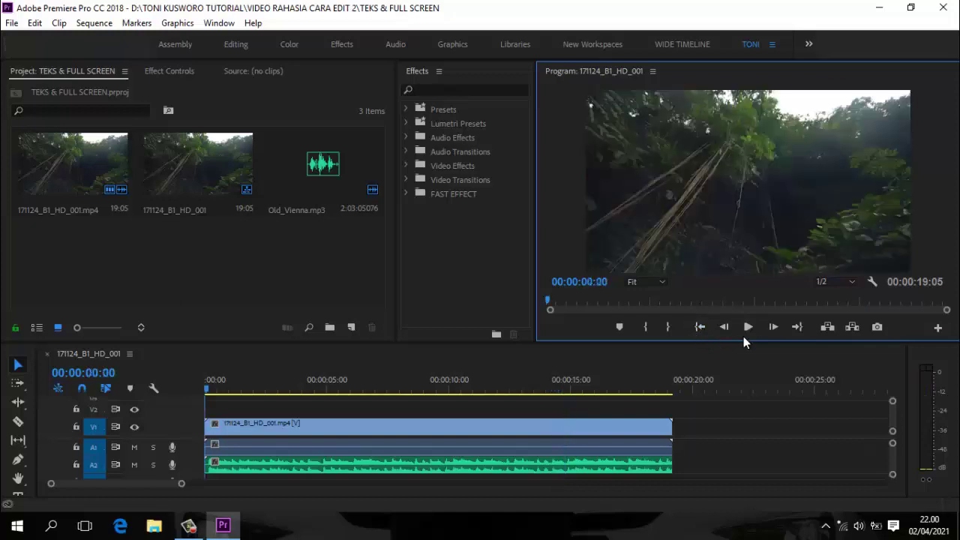
left_click(746, 327)
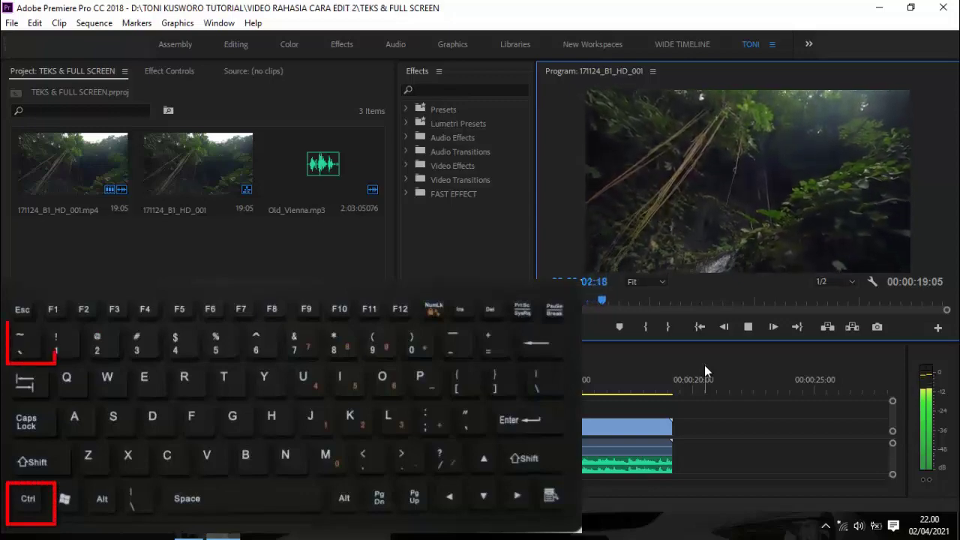
Toggle full-screen playback with Ctrl+~ on and off, then return the playhead to the start
key("ctrl+grave")
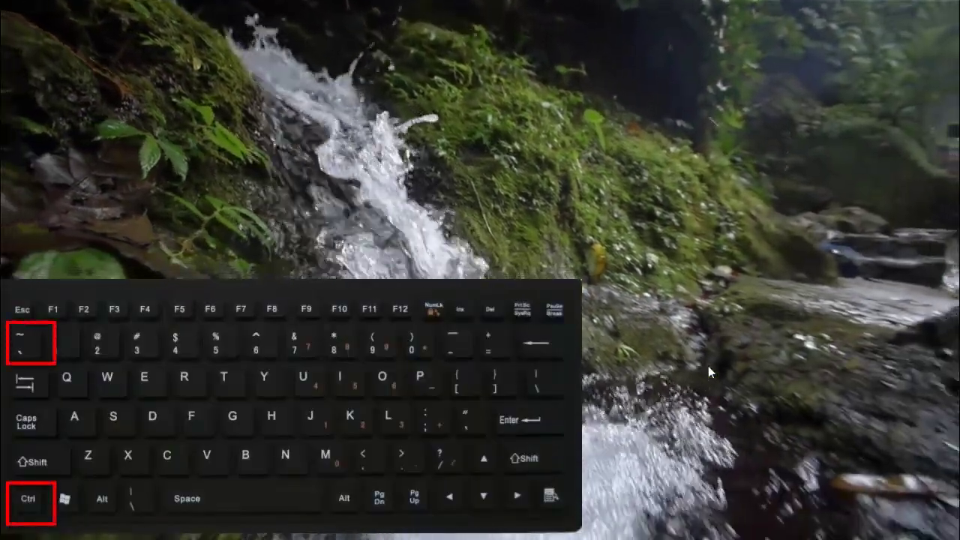
key("ctrl+grave")
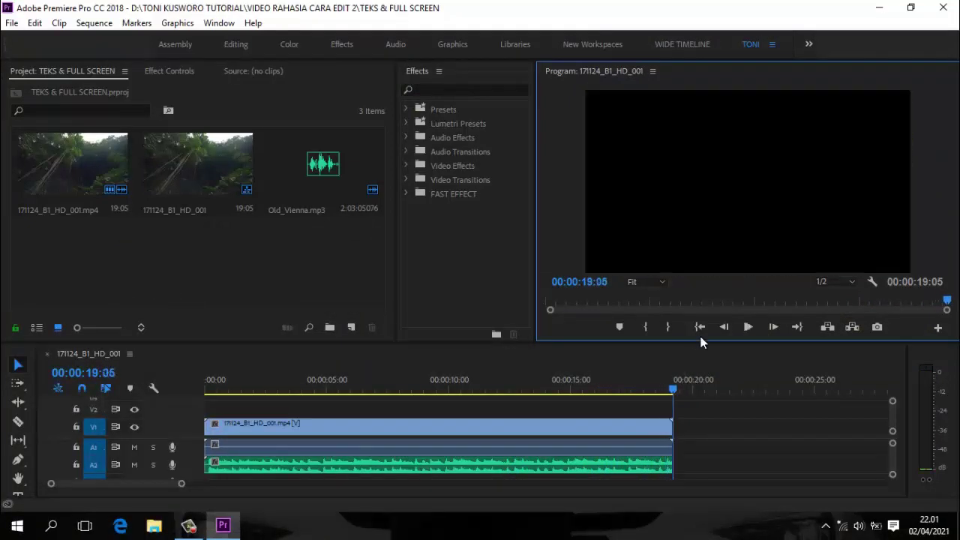
left_click(700, 328)
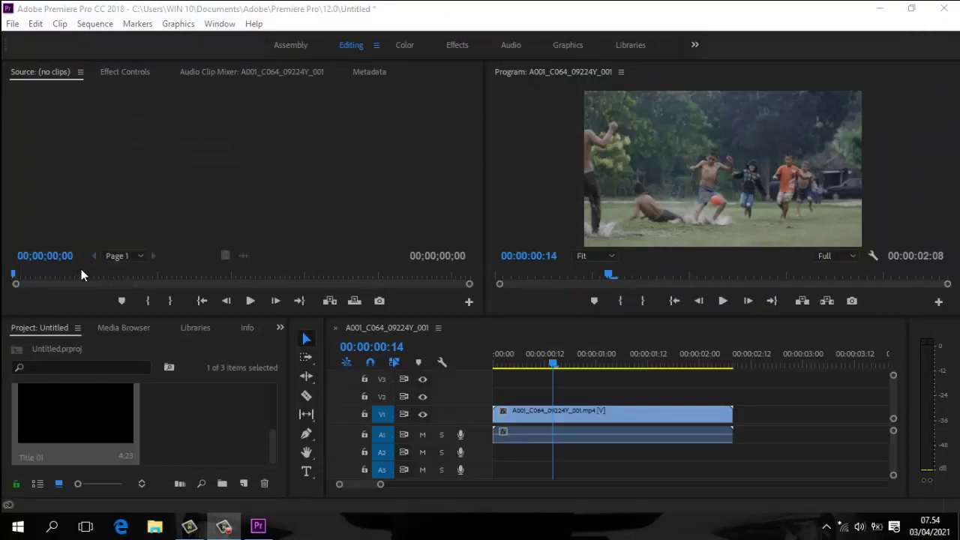
Create a new legacy title named Title 02, keeping the default 640×360 settings
left_click(13, 24)
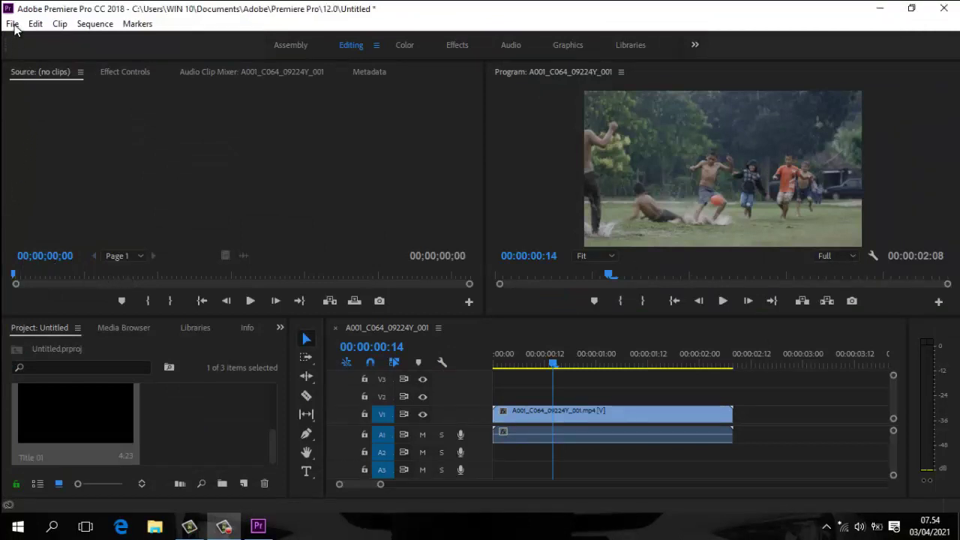
mouse_move(114, 45)
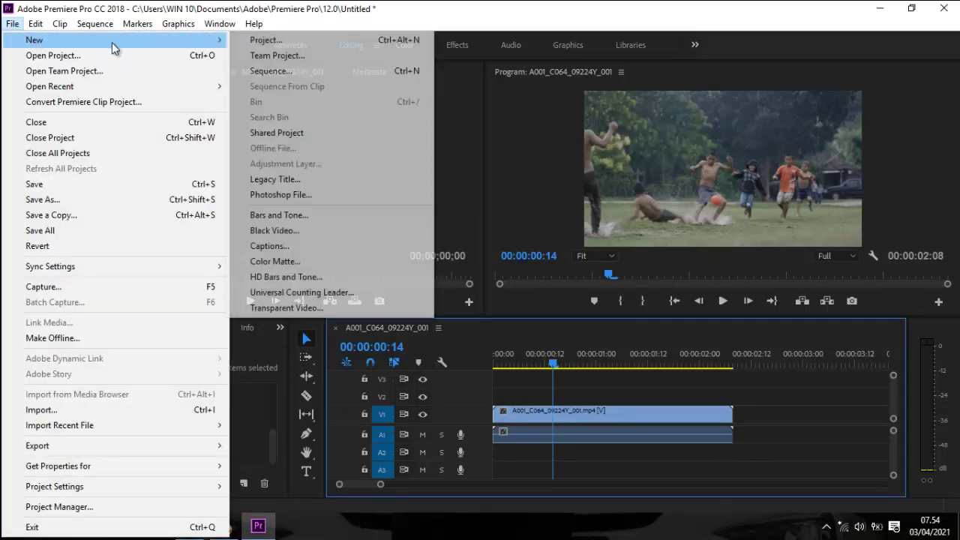
left_click(266, 179)
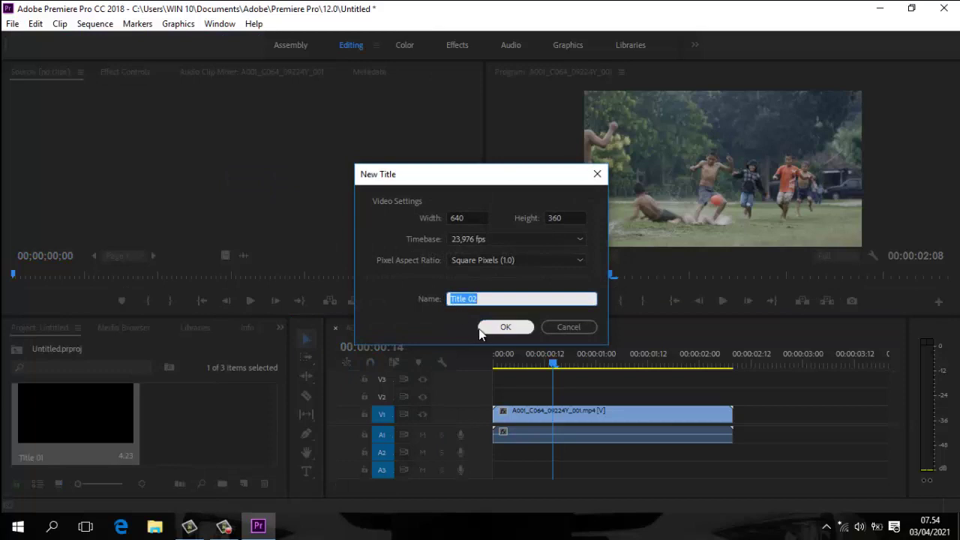
left_click(480, 328)
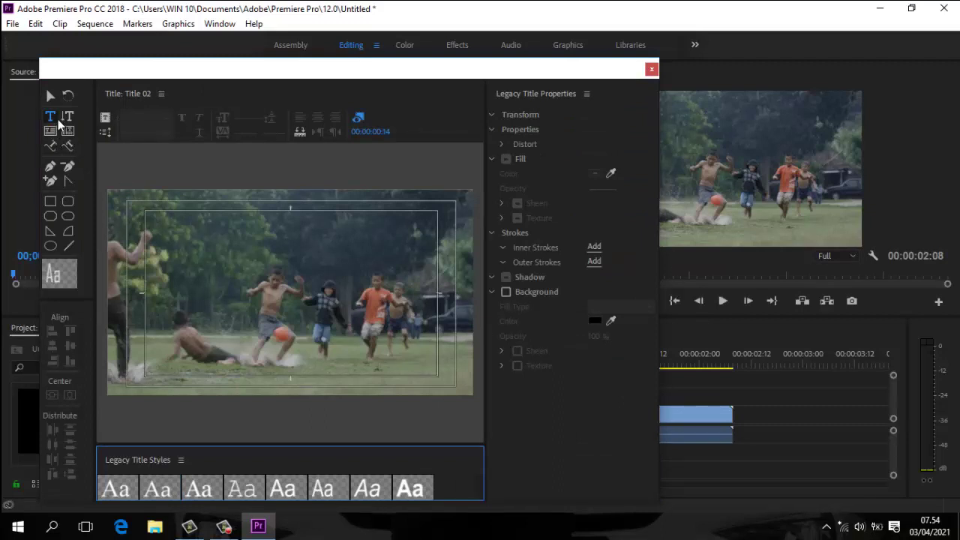
Type 'SELAMAT DATANG' on the title and set it to Arial Bold, size 72
left_click(142, 275)
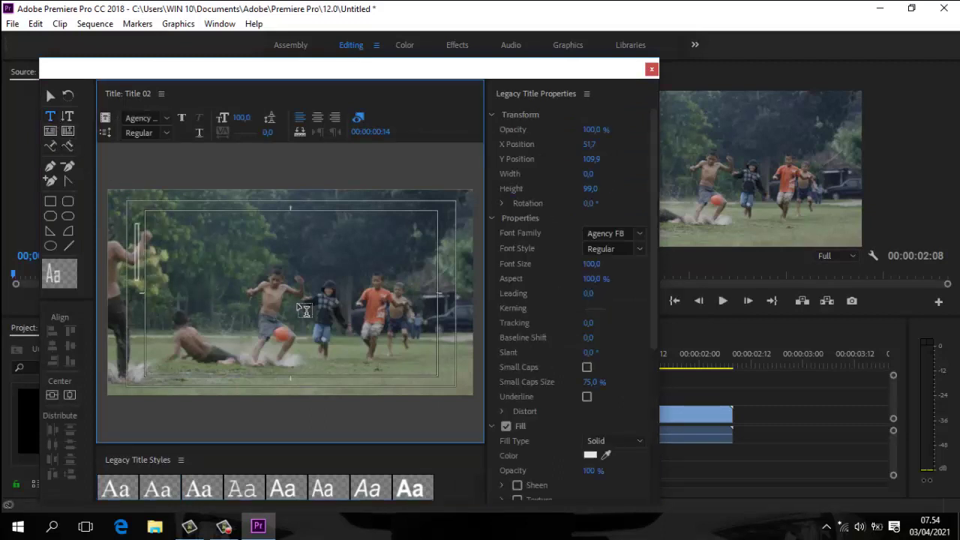
type("SEL")
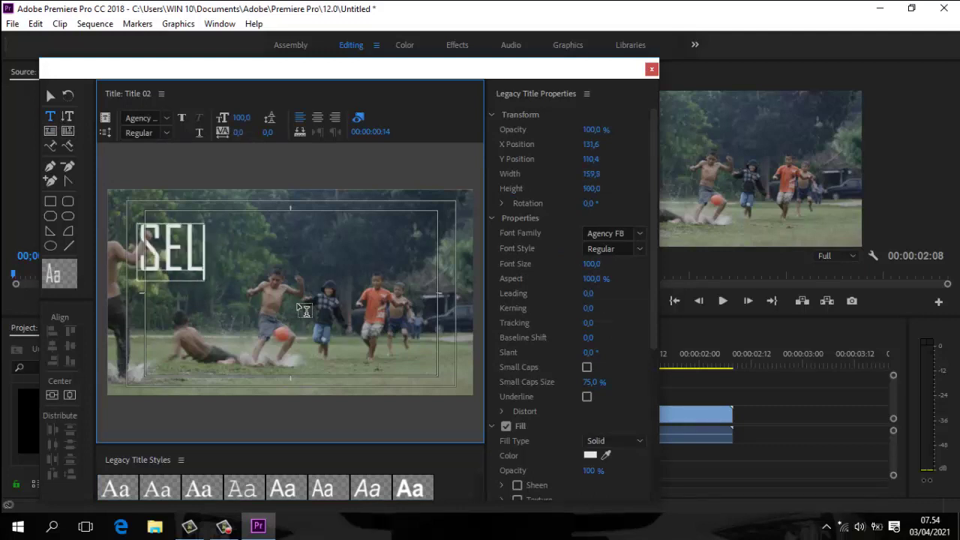
type("AMAT DATAN")
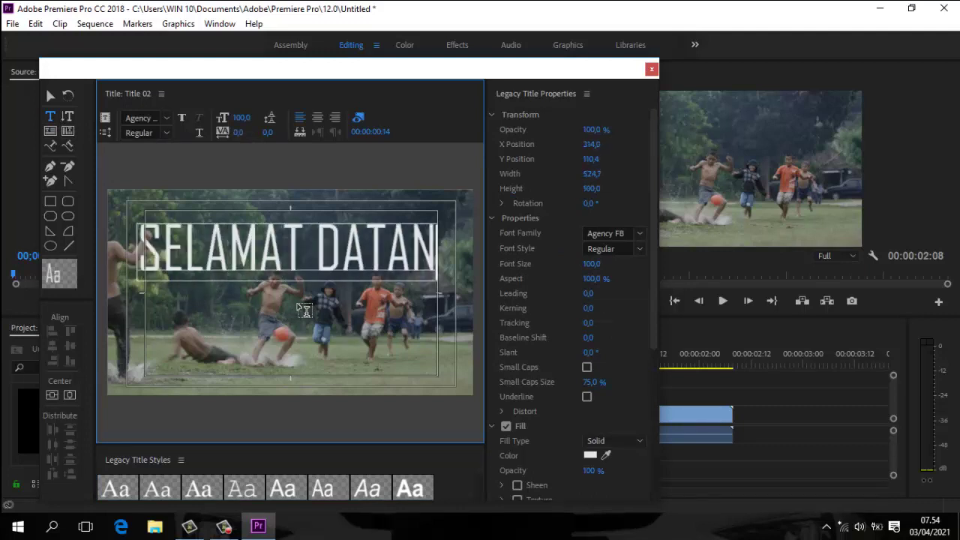
type("G")
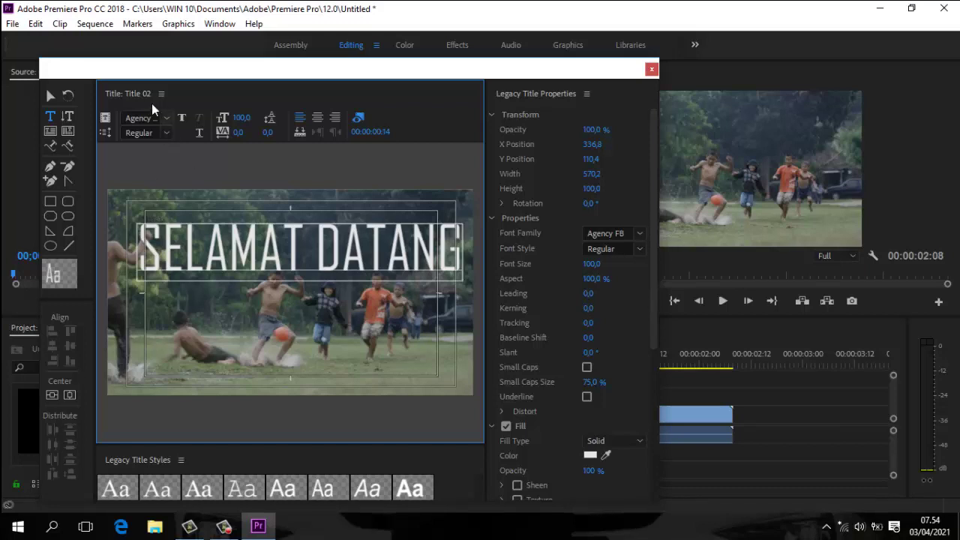
left_click(167, 118)
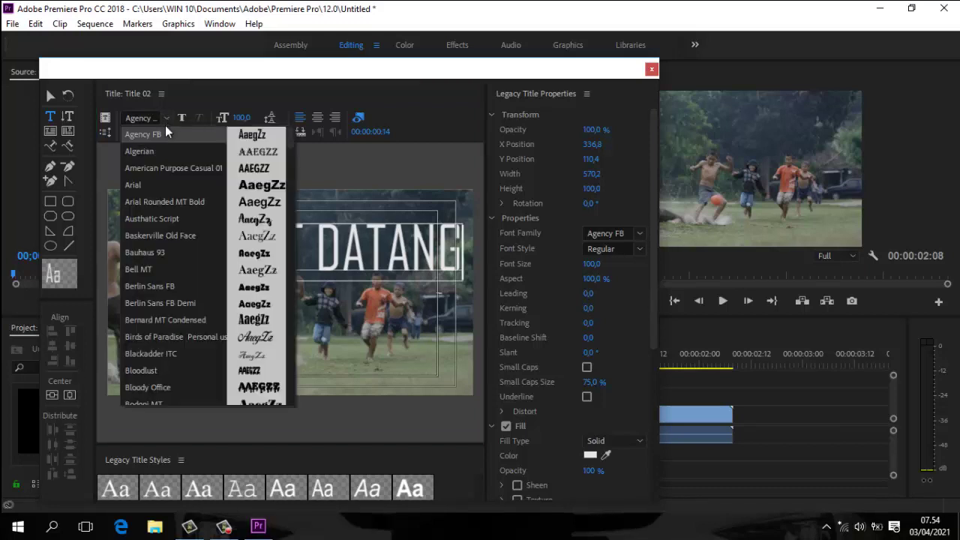
left_click(138, 185)
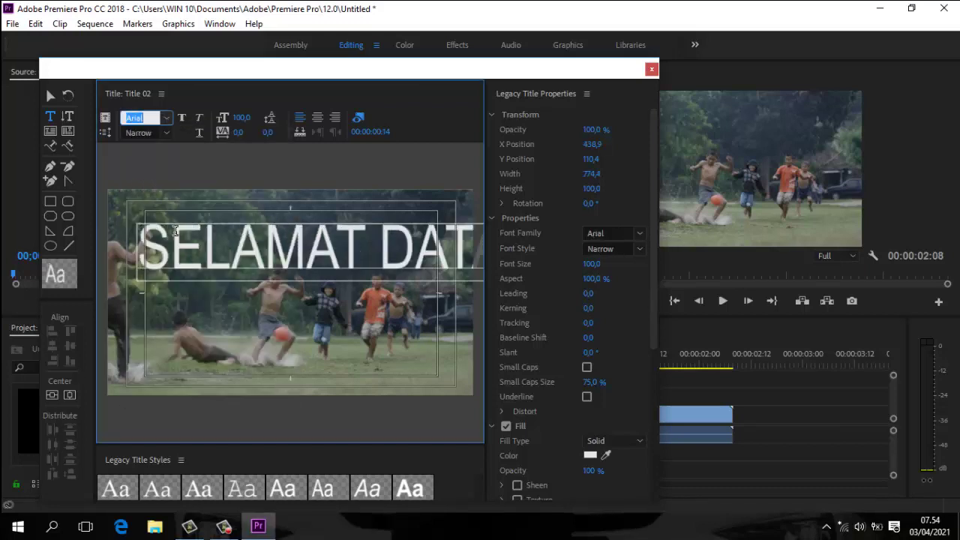
left_click_drag(240, 118, 181, 132)
left_click(181, 118)
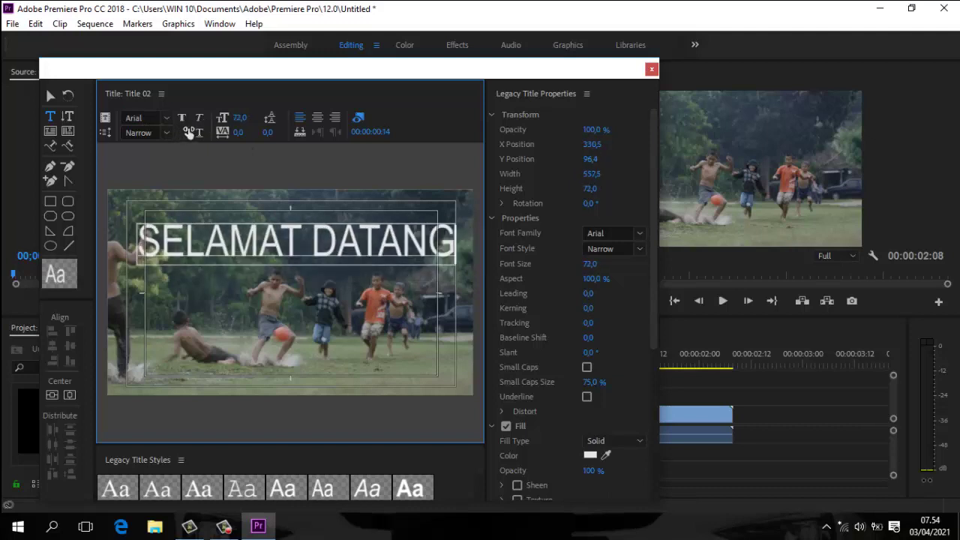
left_click_drag(240, 118, 248, 118)
left_click(52, 394)
Narrow the text to about 73% aspect, re-centre it, and give it a yellow fill
left_click(51, 95)
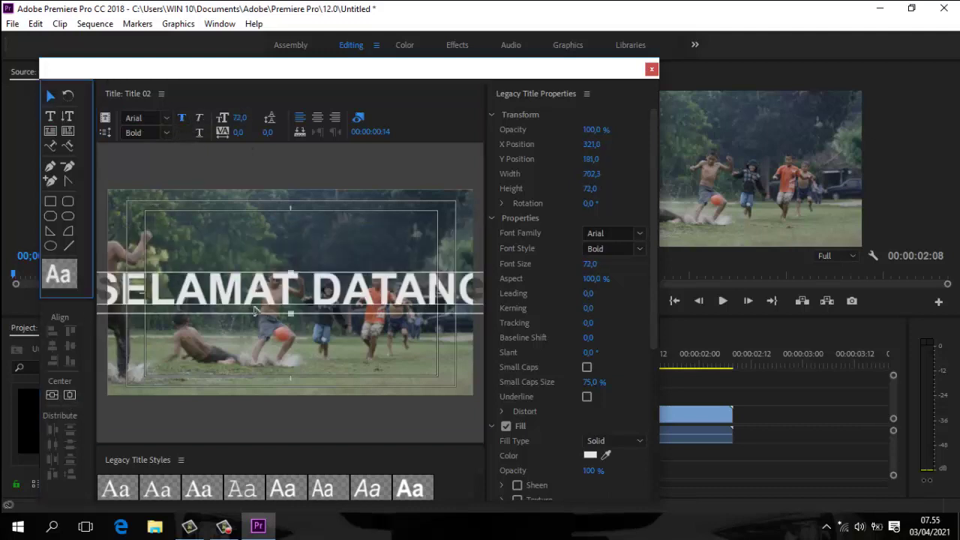
left_click_drag(112, 292, 203, 292)
left_click_drag(305, 292, 245, 293)
left_click(589, 456)
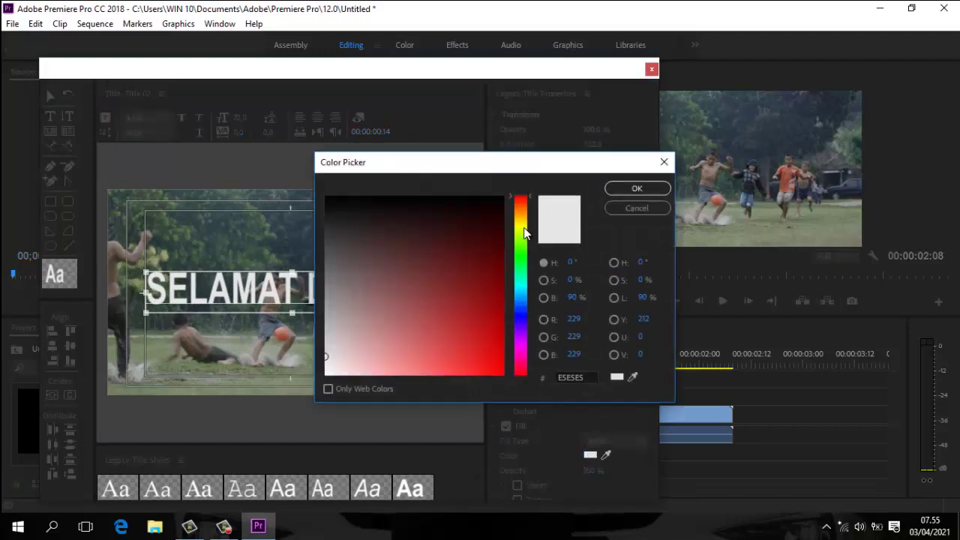
left_click(521, 228)
left_click(501, 199)
left_click(636, 188)
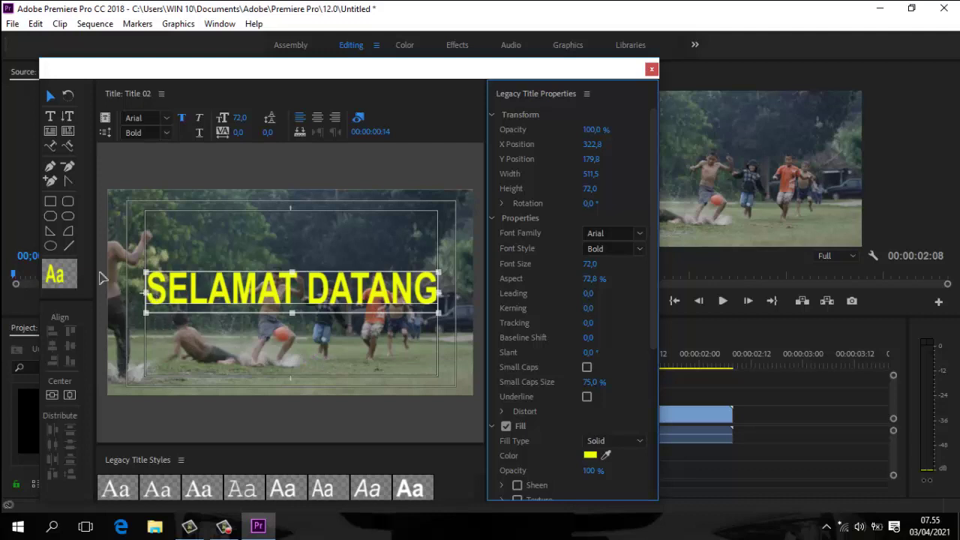
left_click(53, 201)
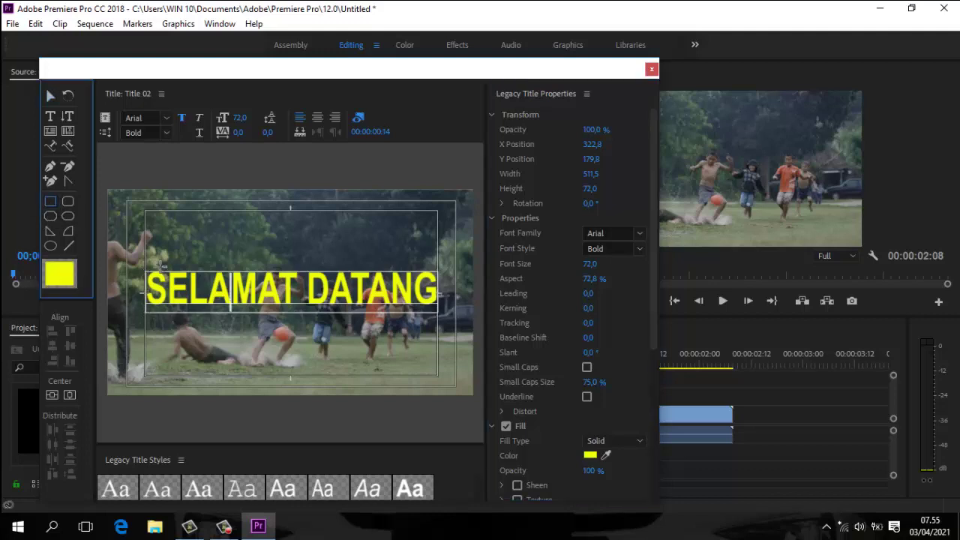
Draw a rectangle across the title, fill it blue, and move it below the text
left_click_drag(137, 259, 456, 323)
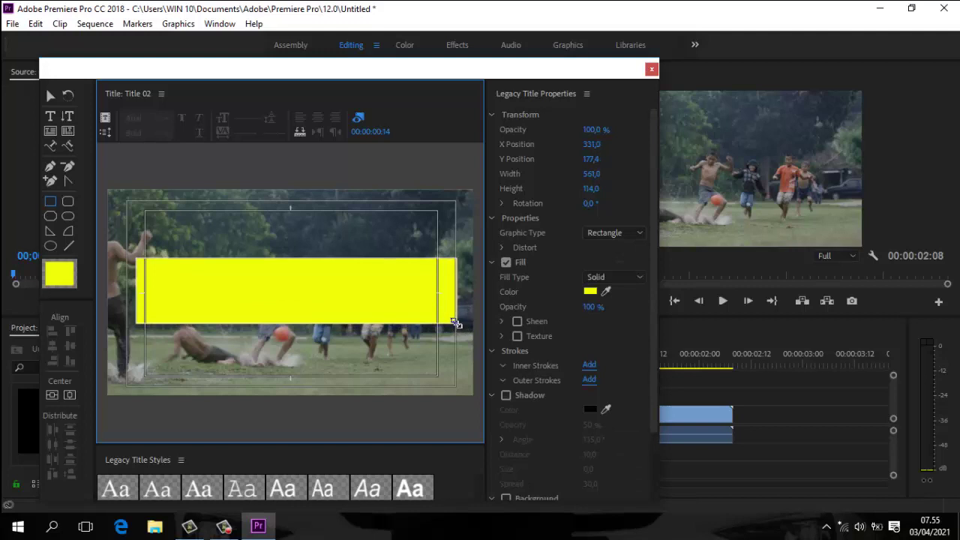
left_click(590, 292)
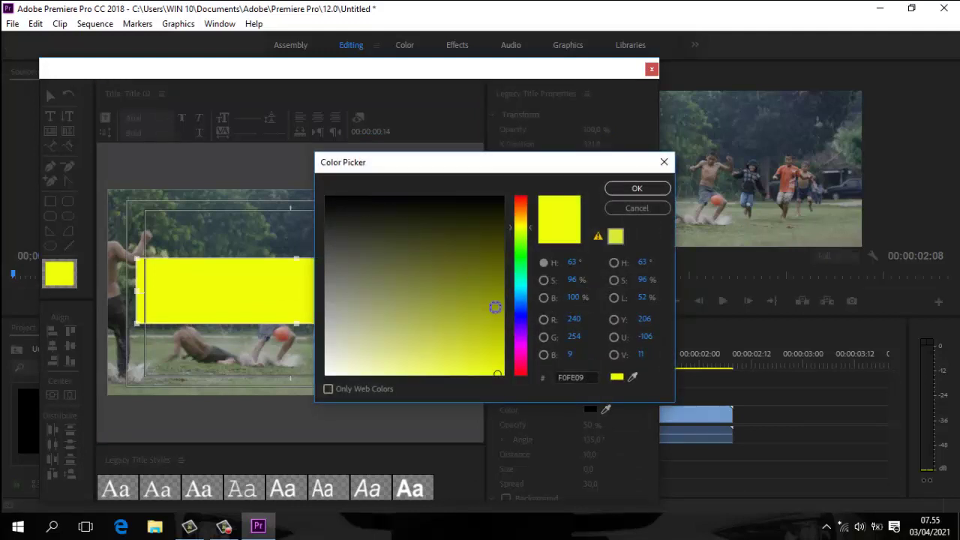
left_click(523, 314)
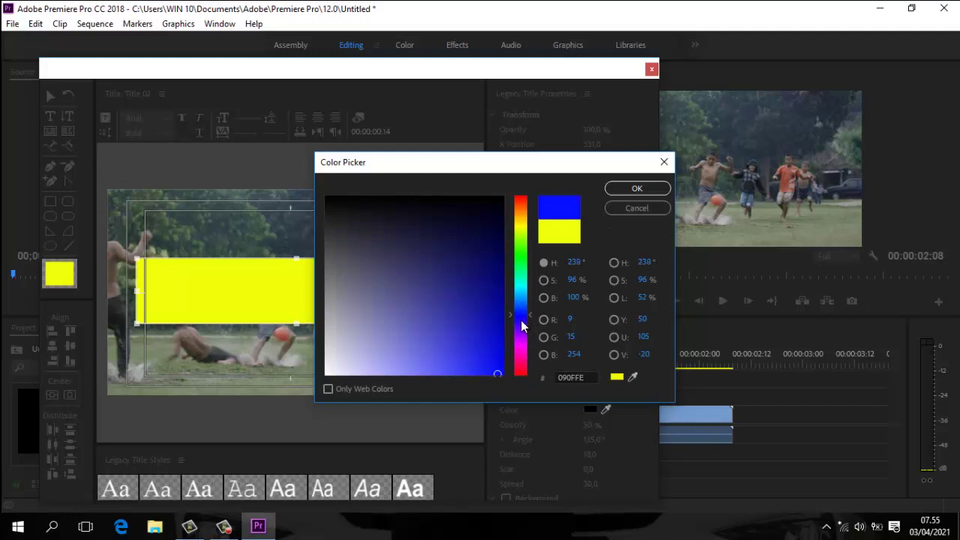
left_click(627, 190)
left_click_drag(348, 306, 334, 363)
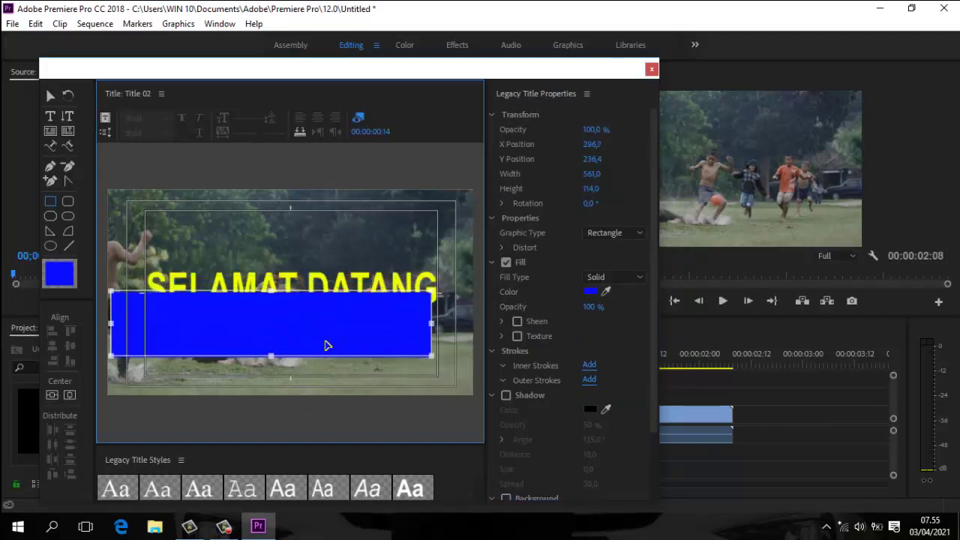
left_click(346, 291)
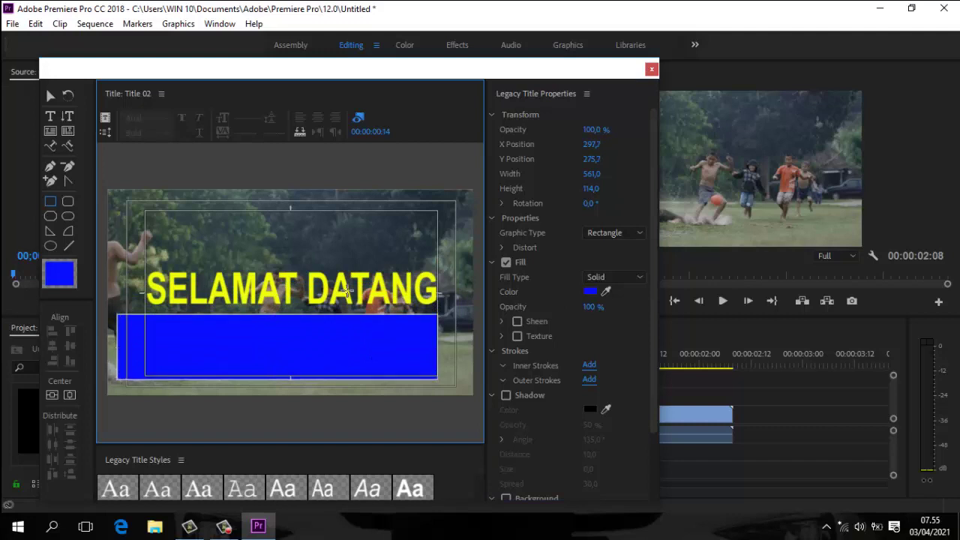
Reposition the blue box and SELAMAT DATANG text so the box overlaps the text's lower part
left_click(50, 95)
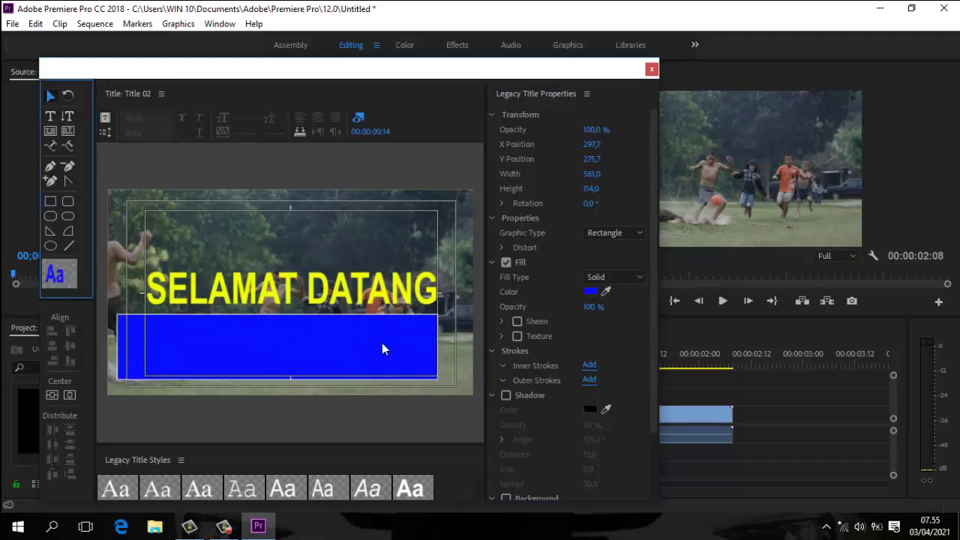
left_click(381, 347)
left_click_drag(360, 300, 354, 352)
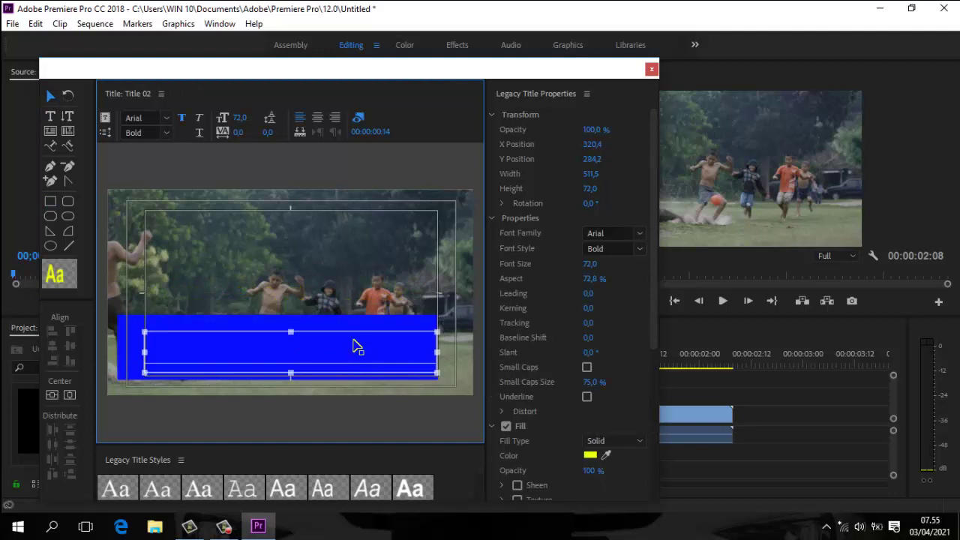
left_click_drag(355, 352, 356, 264)
left_click(325, 354)
left_click_drag(324, 353, 324, 327)
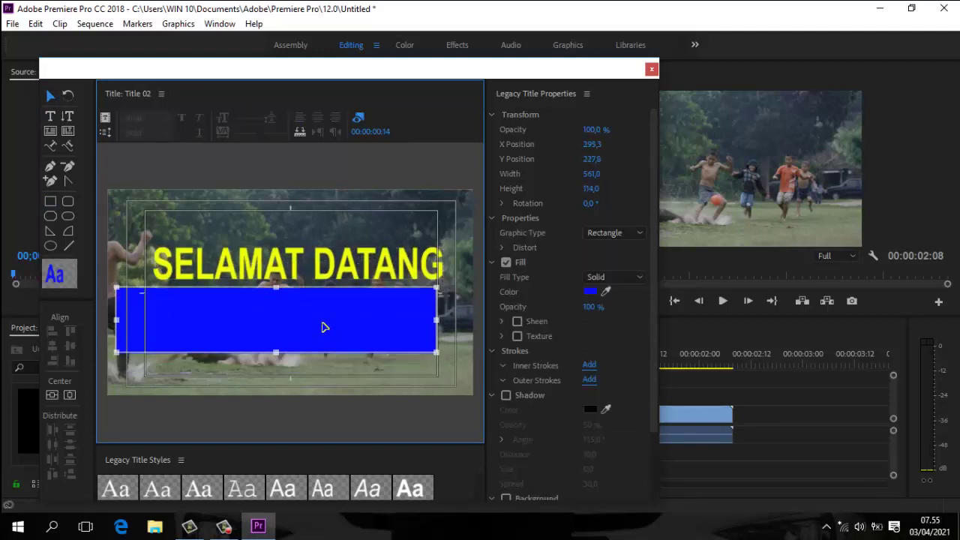
mouse_move(326, 271)
left_mouse_down()
mouse_move(318, 313)
mouse_move(320, 289)
left_mouse_up()
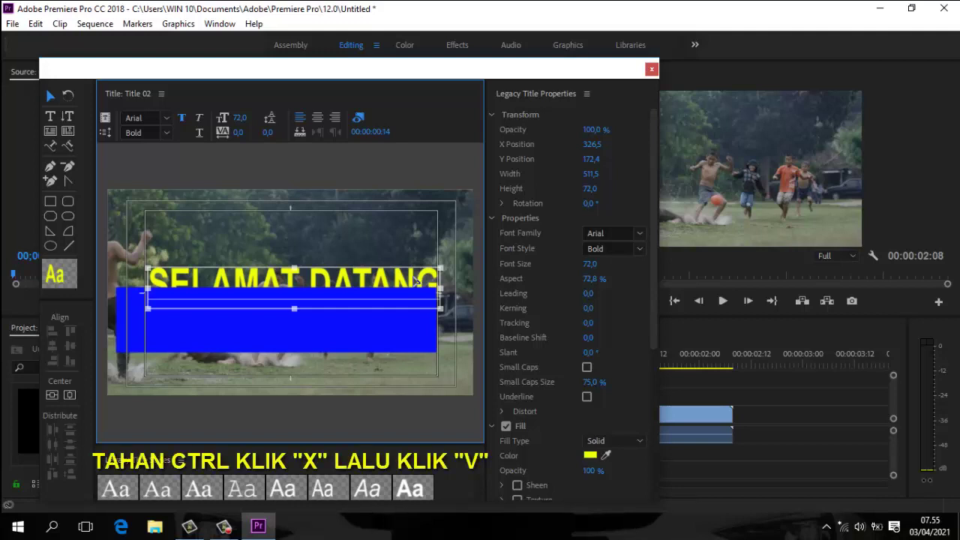
Cut and paste the text with Ctrl+X/Ctrl+V to bring it forward, then slide the blue box up behind it
key("ctrl+x")
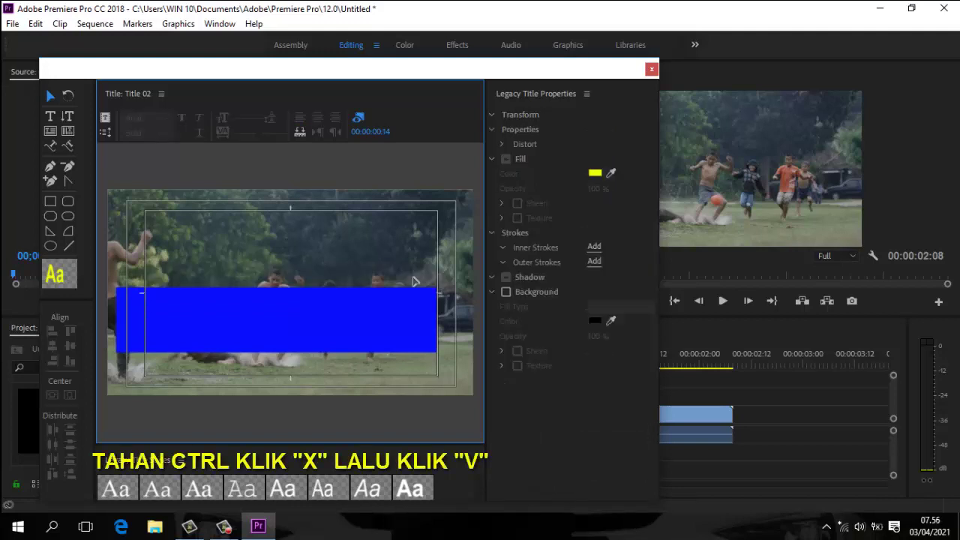
key("ctrl+v")
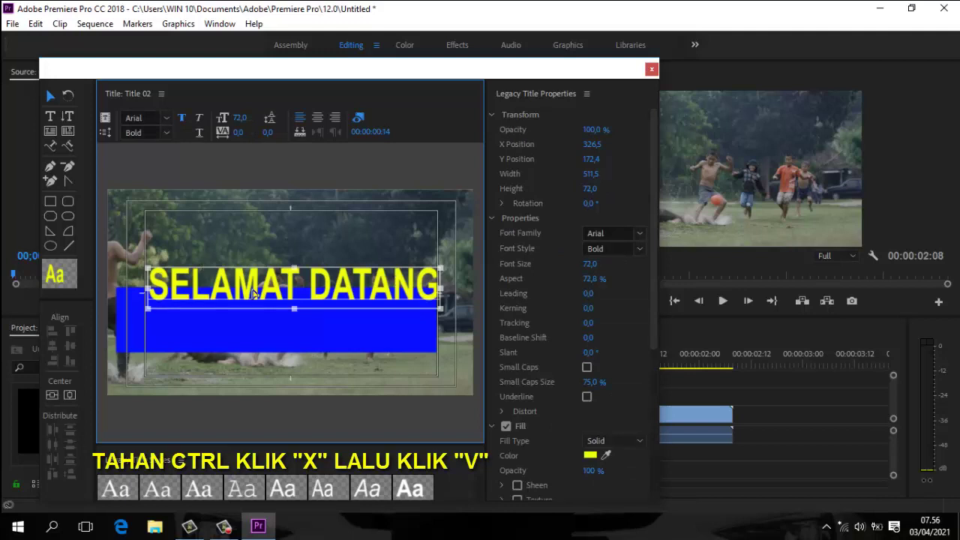
left_click(263, 307)
left_click_drag(262, 308, 275, 261)
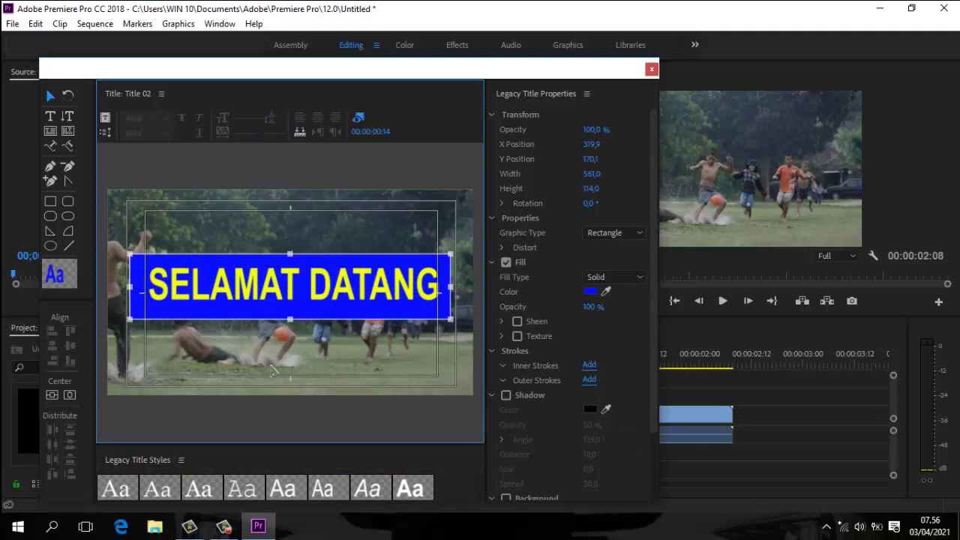
Close the Legacy Title window to return to Sequence 02 with Title 02 in the project
left_click(223, 529)
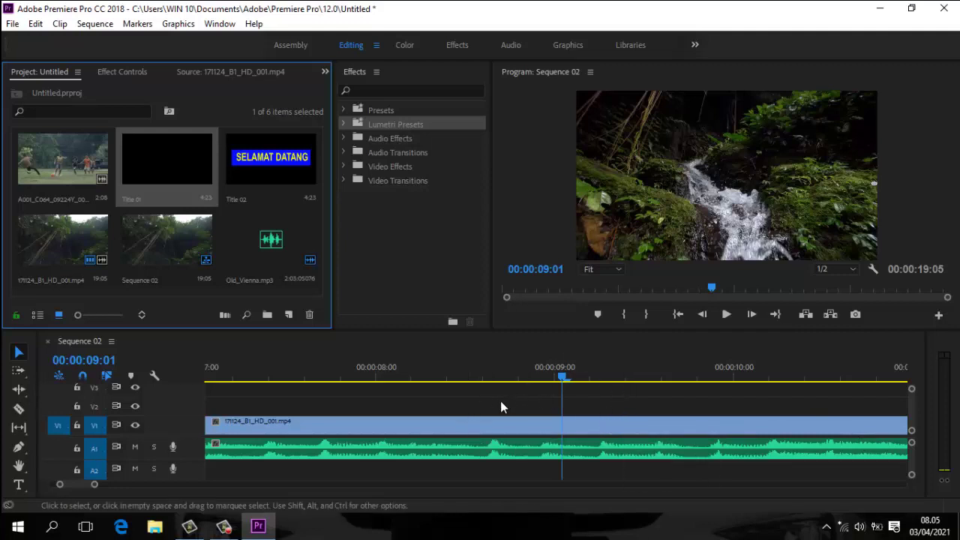
Play Sequence 02 through to its 19;05 end, then return the playhead to the start
left_click(728, 313)
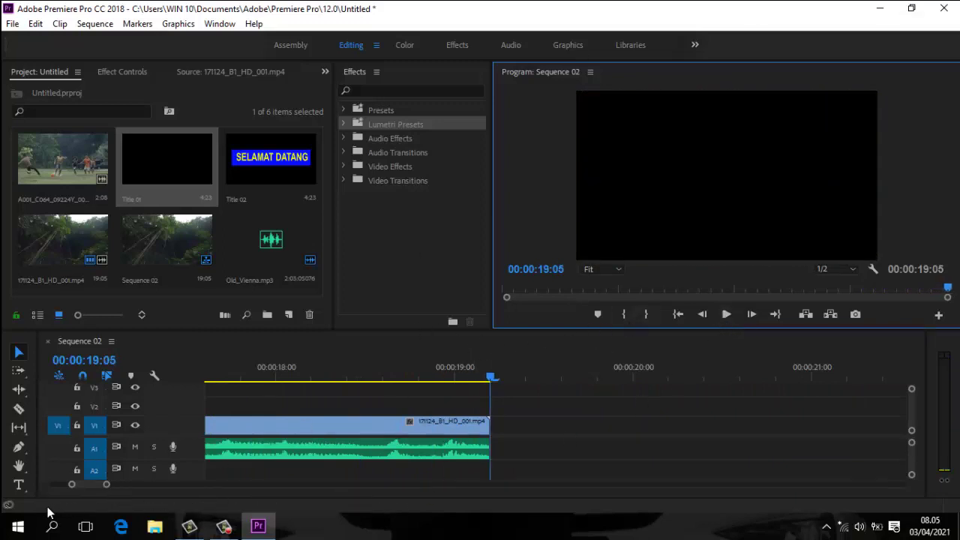
left_click_drag(84, 484, 65, 488)
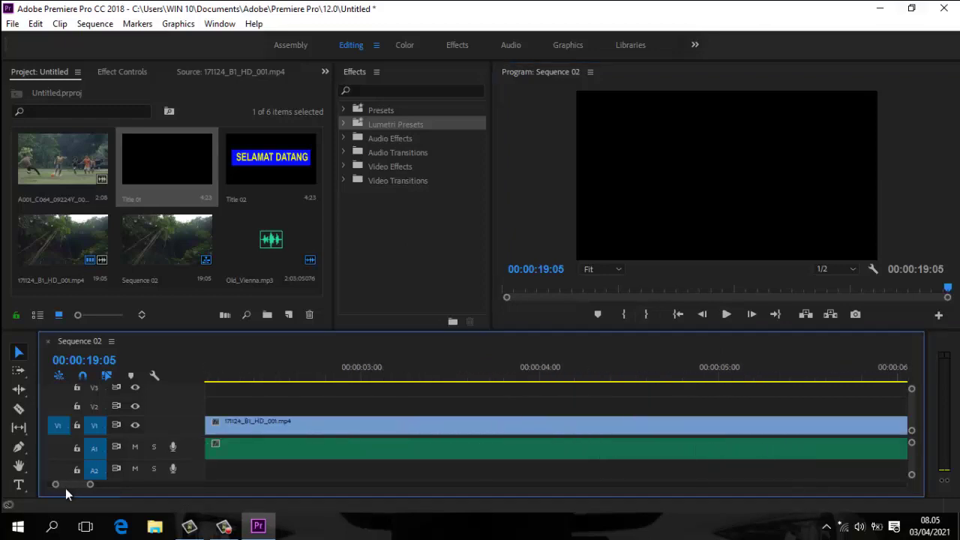
left_click(677, 314)
left_click(35, 24)
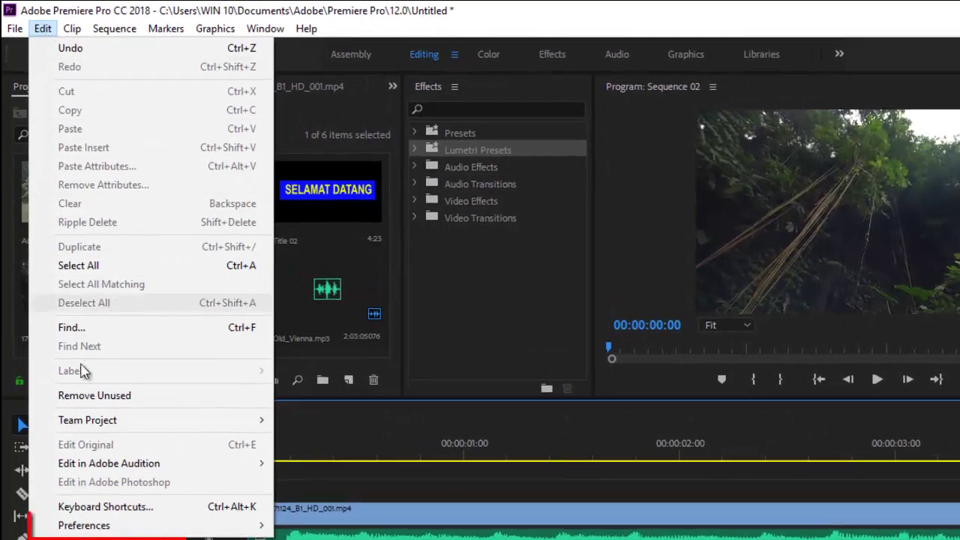
Set Timeline Playback Auto-Scrolling to Smooth Scroll in the Timeline preferences
mouse_move(112, 525)
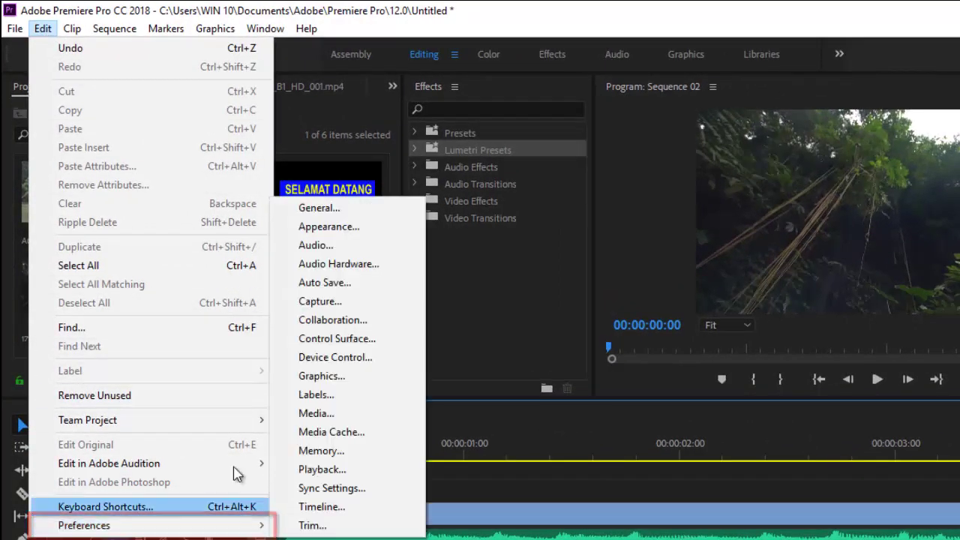
left_click(319, 508)
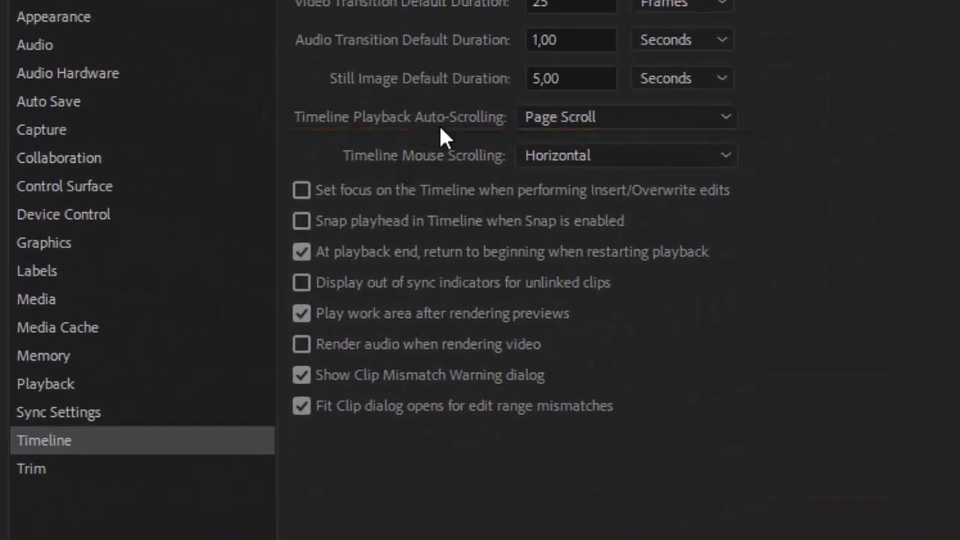
left_click(701, 114)
left_click(651, 203)
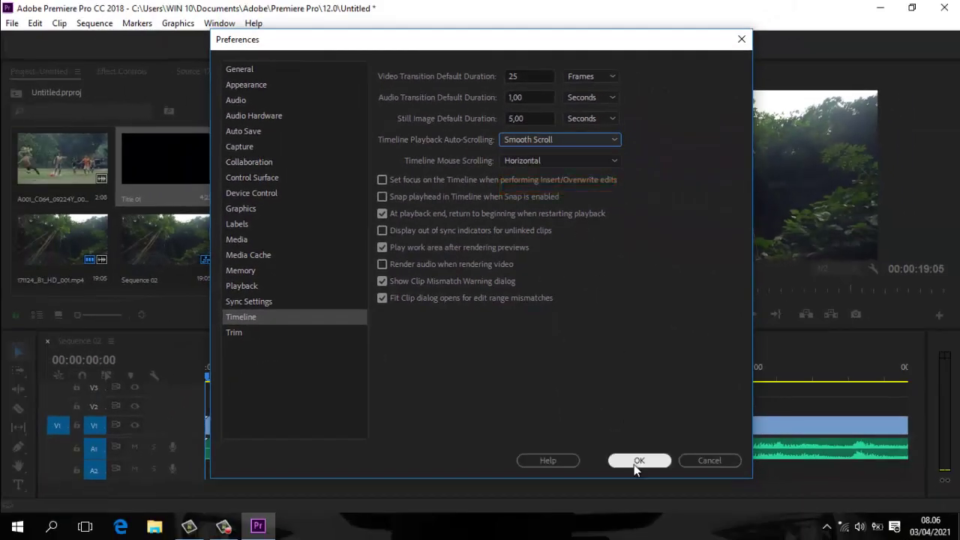
left_click(634, 461)
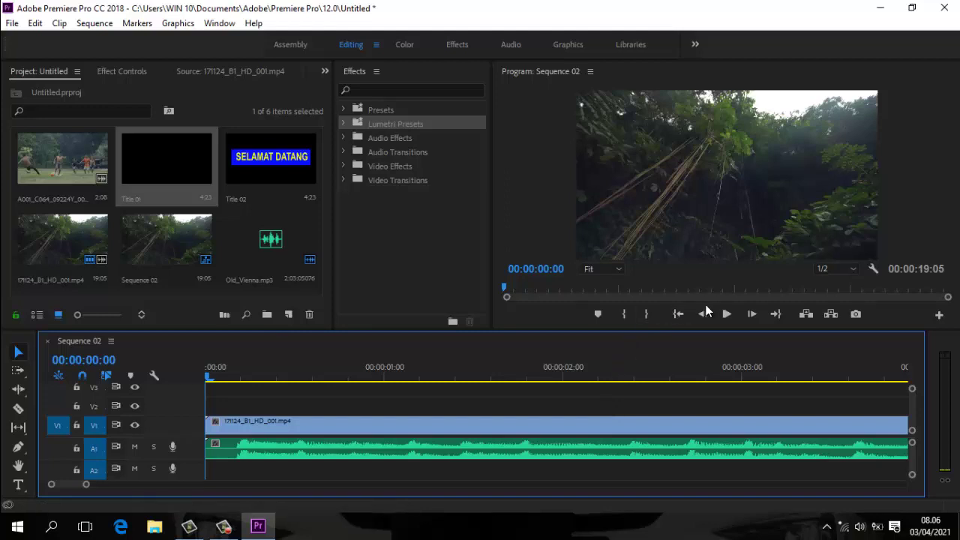
Play back Sequence 02 from the start with smooth scrolling
left_click(726, 314)
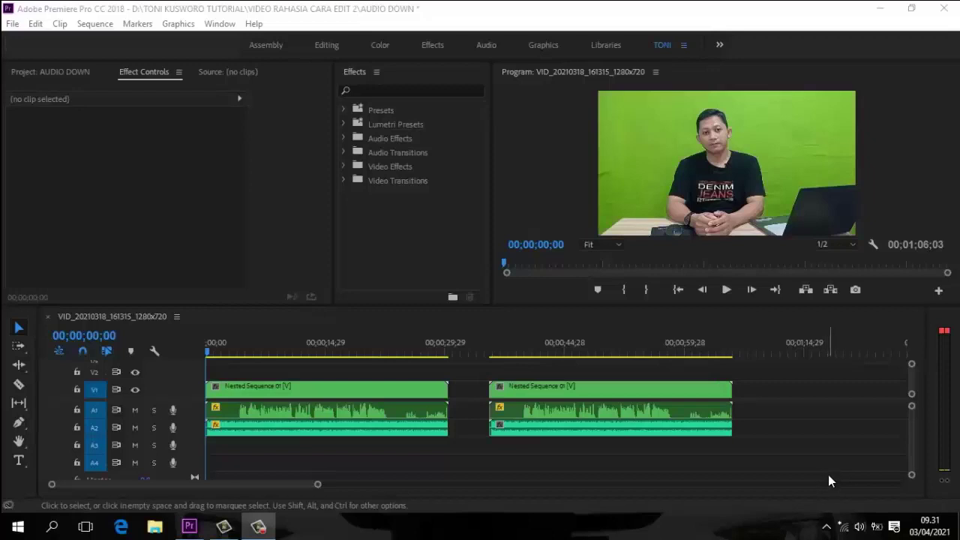
left_click(727, 291)
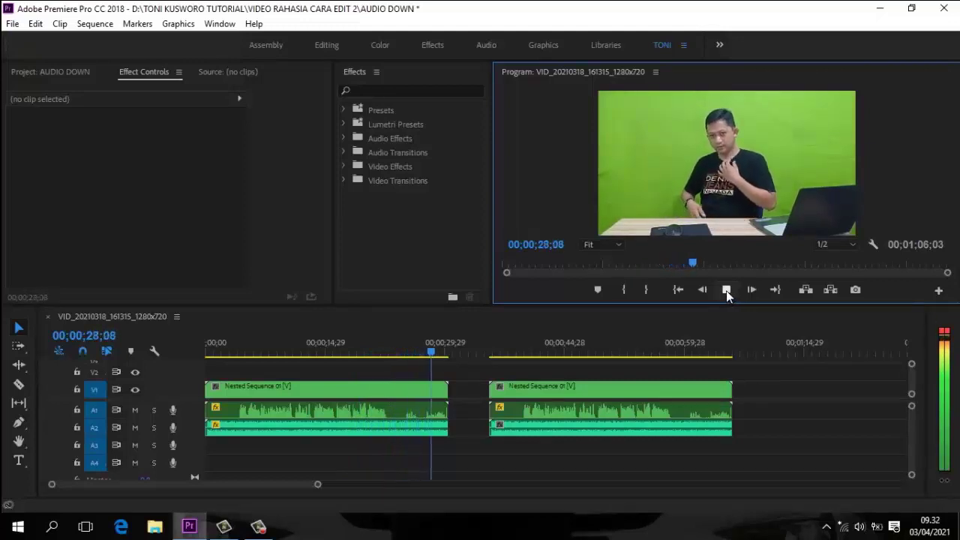
left_click(725, 290)
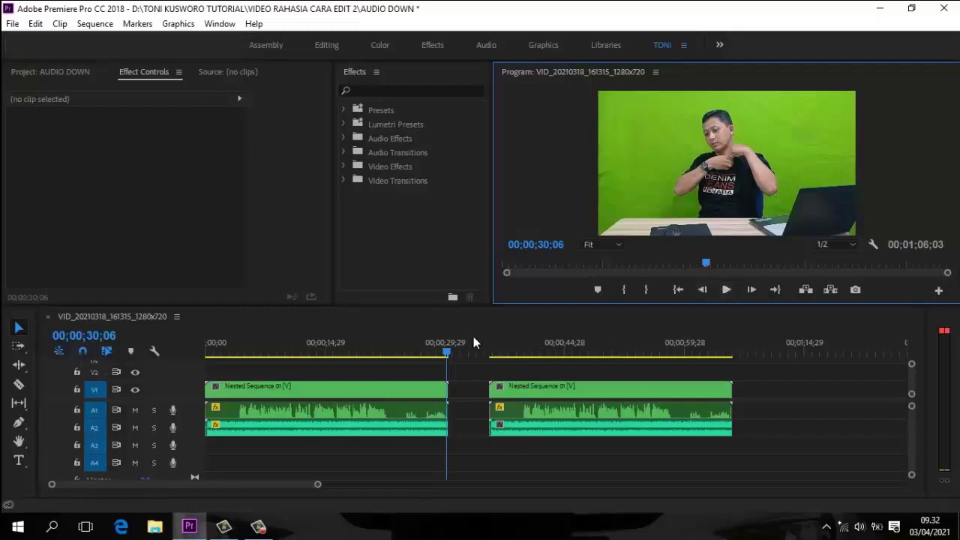
left_click(725, 290)
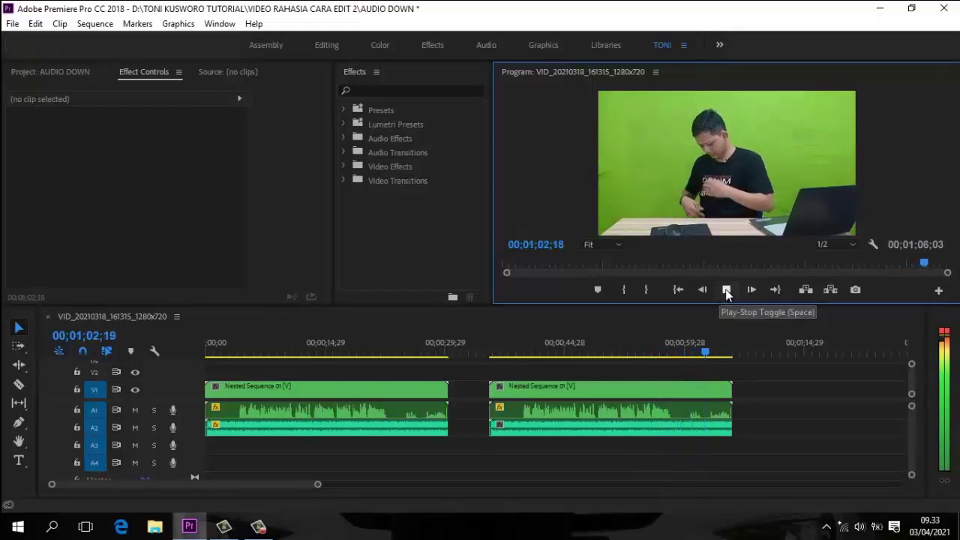
left_click(726, 290)
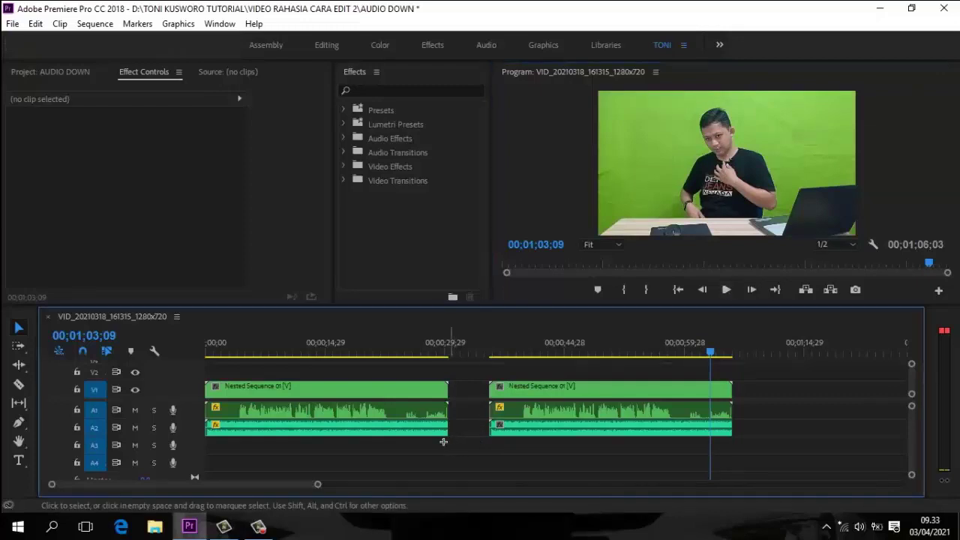
Delete the first nested clip, ripple-delete its gap, and make the Audio 2 track taller
left_click_drag(453, 445, 388, 406)
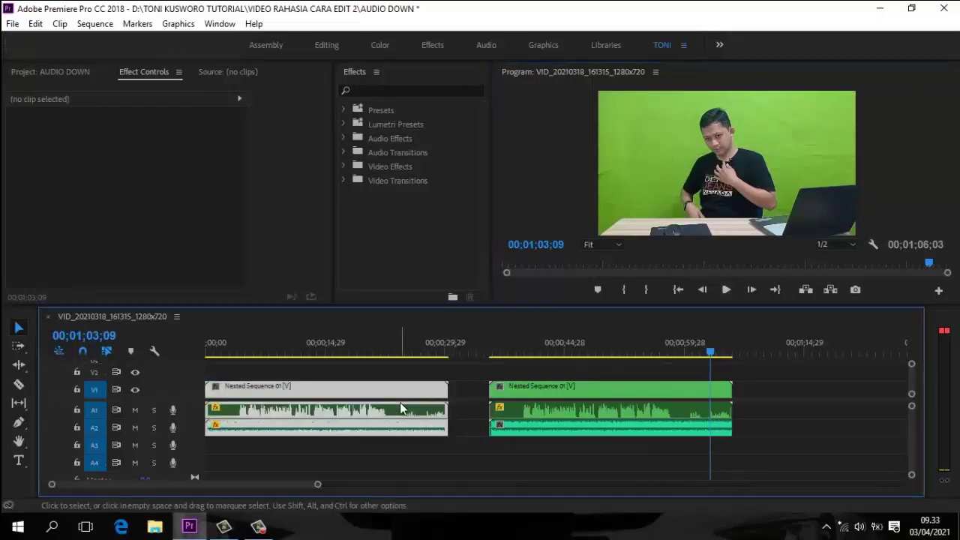
key("Delete")
left_click(414, 396)
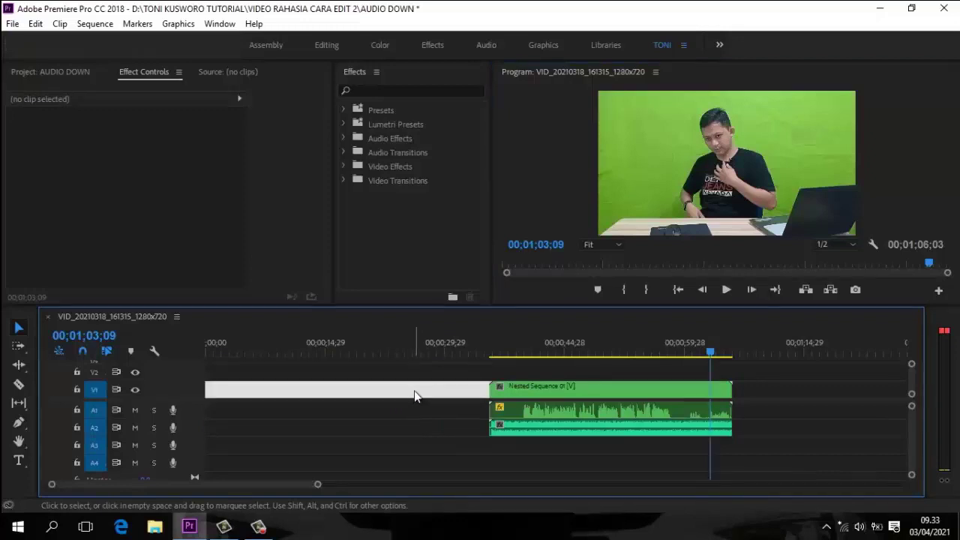
key("Delete")
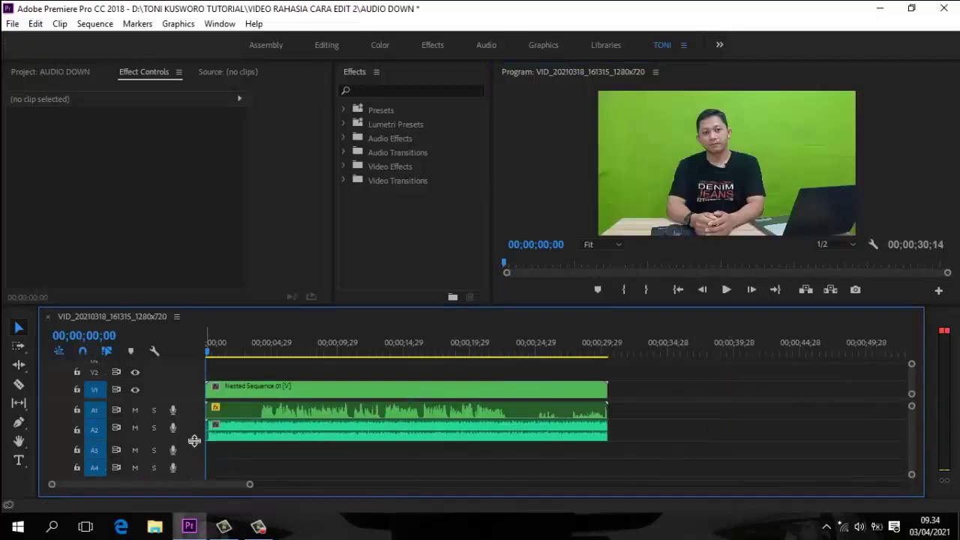
left_click_drag(193, 439, 192, 460)
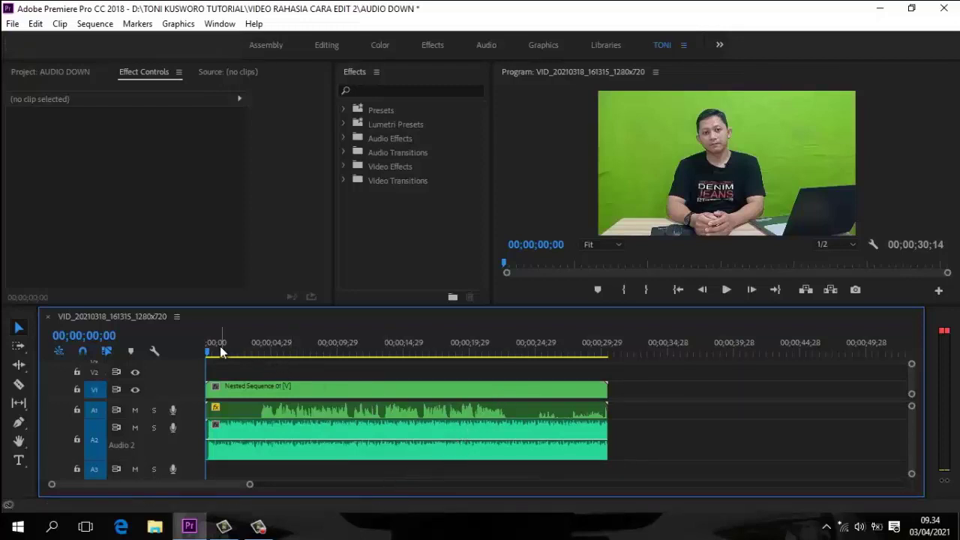
Add volume keyframes to the Audio 2 music clip at 04;00 and 04;08
left_click_drag(213, 355, 260, 357)
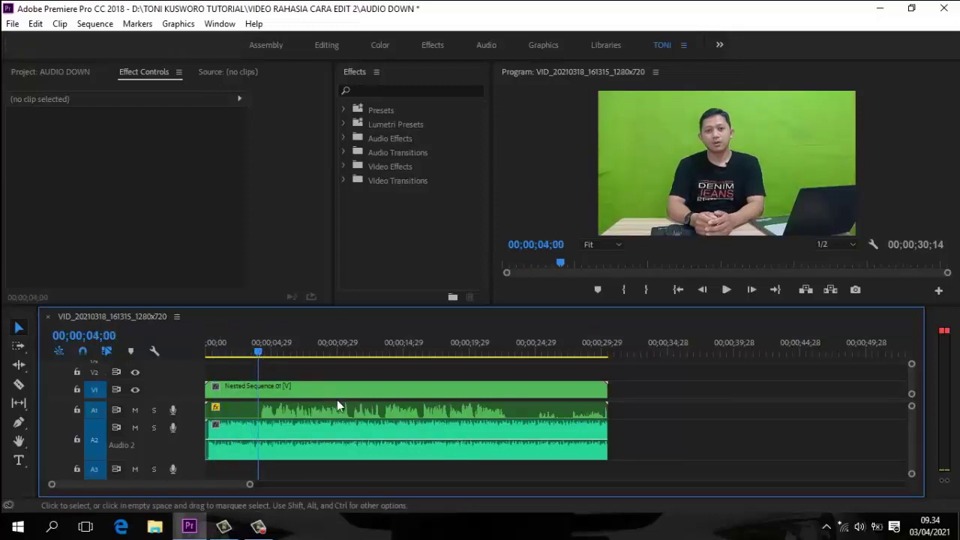
left_click(343, 425)
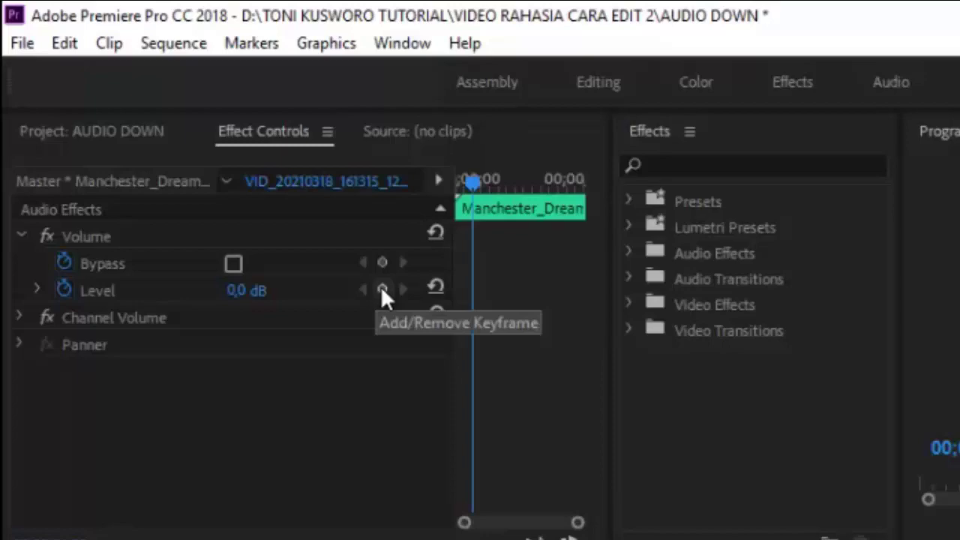
left_click(382, 289)
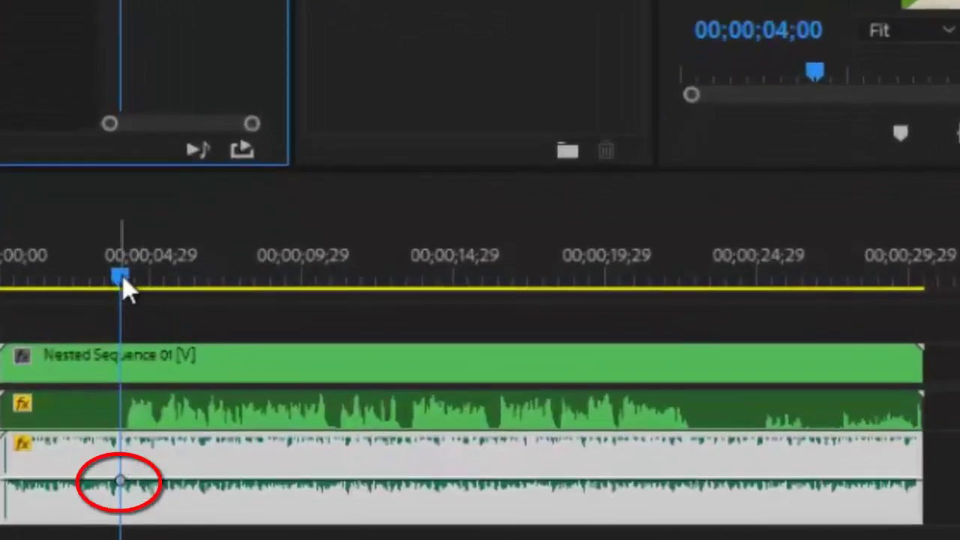
left_click_drag(124, 284, 134, 287)
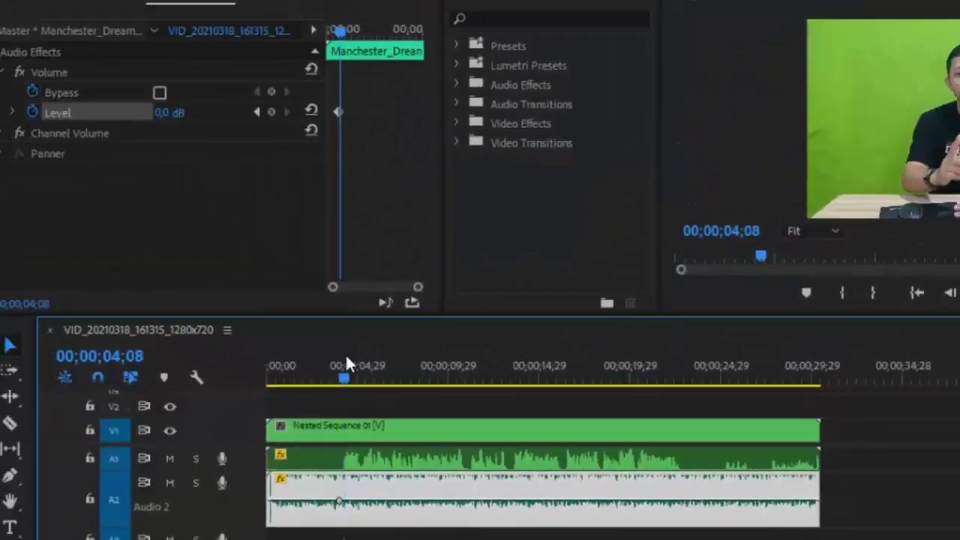
left_click(280, 121)
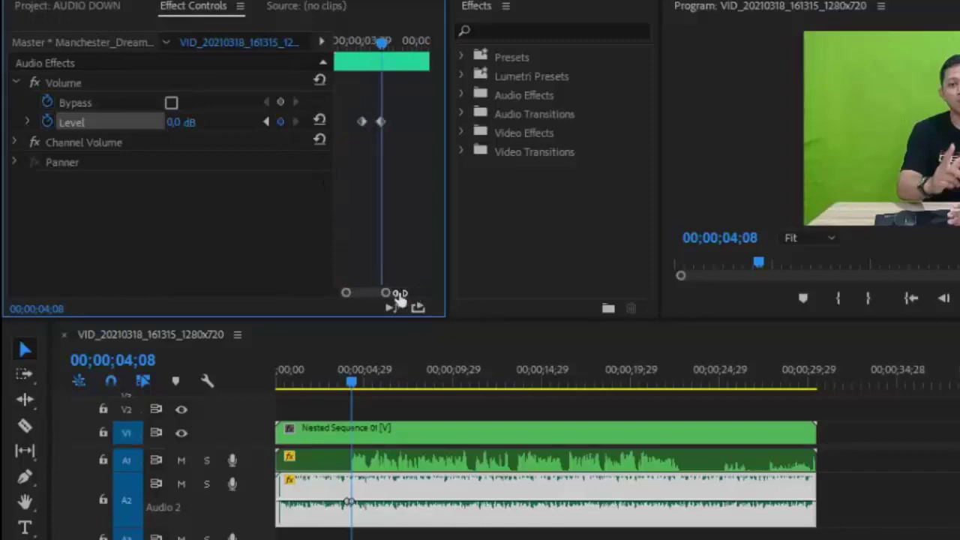
left_click_drag(420, 293, 382, 292)
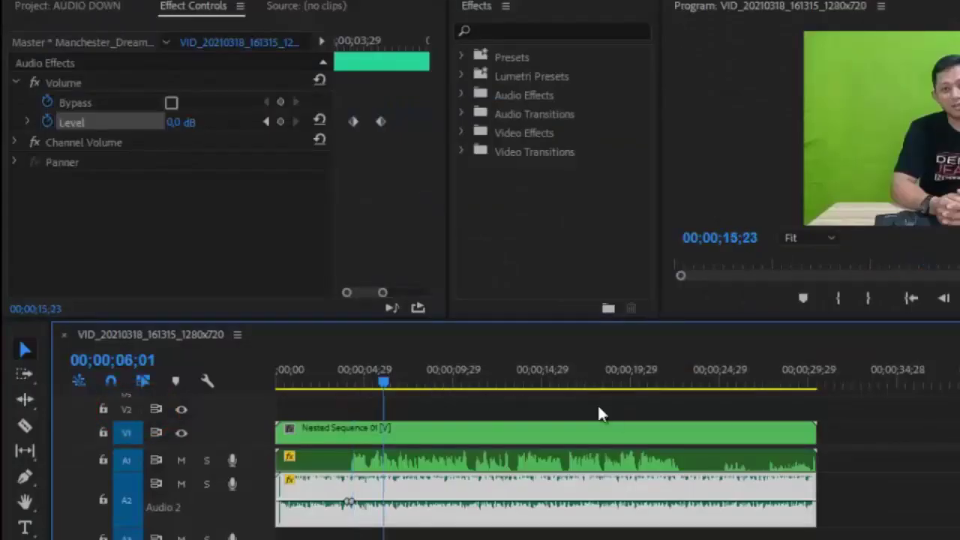
Add a volume keyframe at 22;22 and move the playhead to 23;00
left_click(629, 384)
left_click_drag(643, 415, 682, 418)
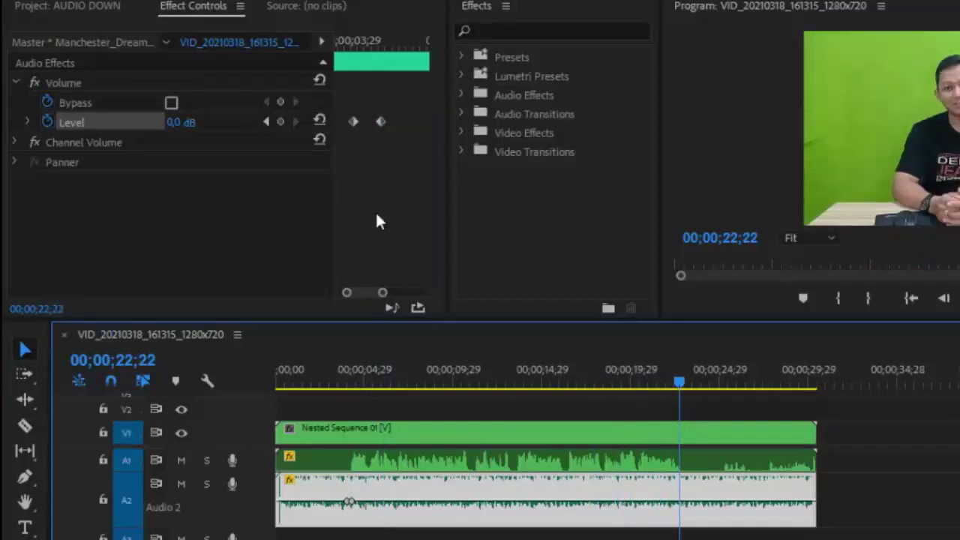
left_click(280, 122)
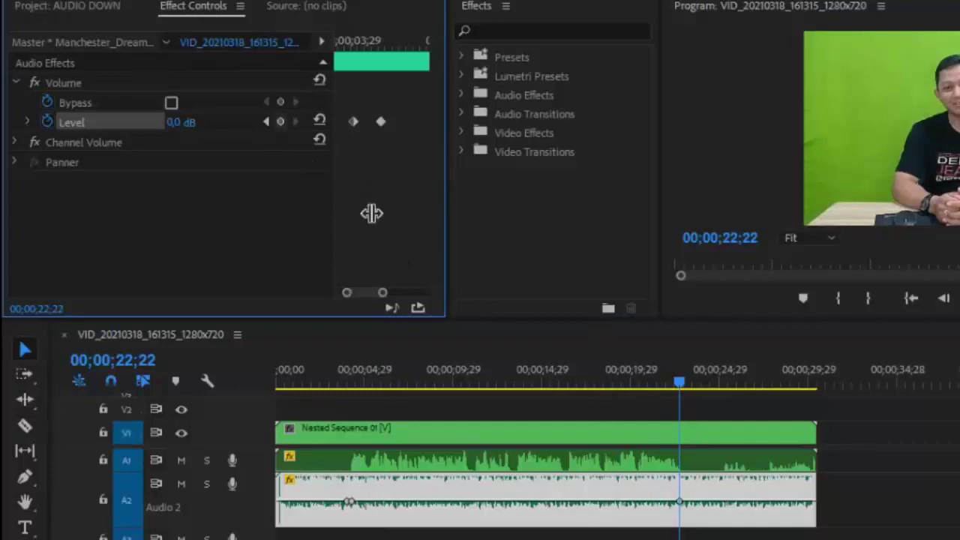
left_click_drag(677, 382, 684, 382)
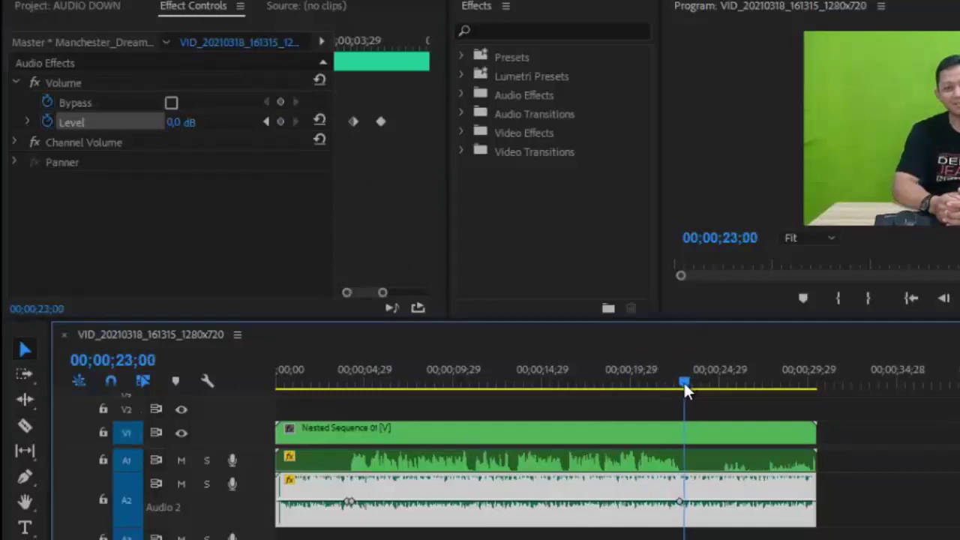
Add a keyframe at 23;00 and pull the 04;08 and 22;22 keyframes down to -oo dB
left_click(282, 120)
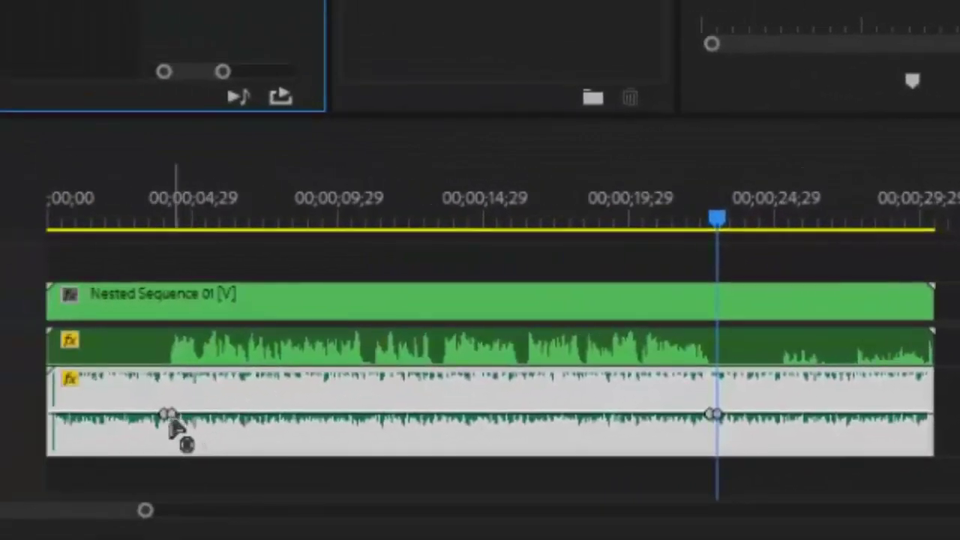
mouse_move(170, 421)
left_mouse_down()
mouse_move(177, 478)
mouse_move(182, 469)
left_mouse_up()
left_click_drag(705, 417, 704, 468)
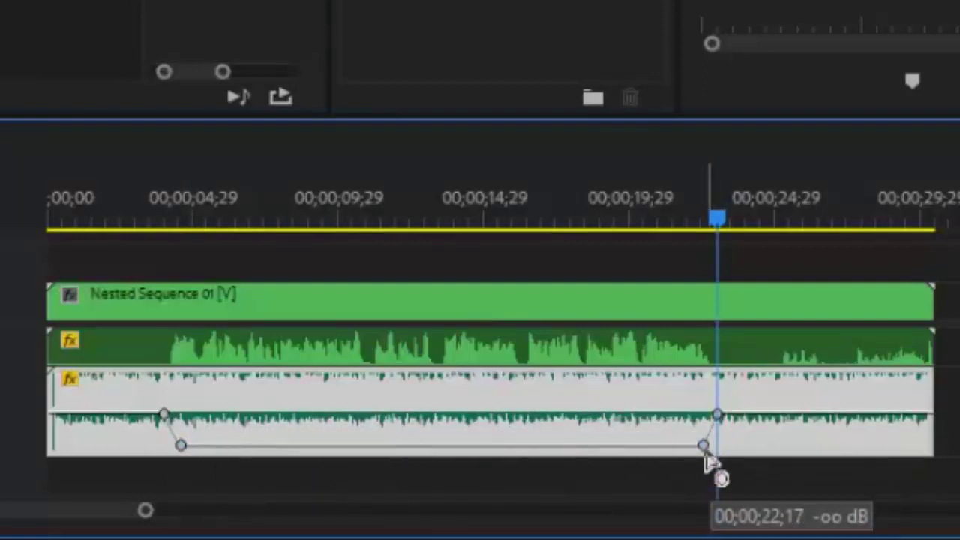
left_click_drag(705, 469, 697, 444)
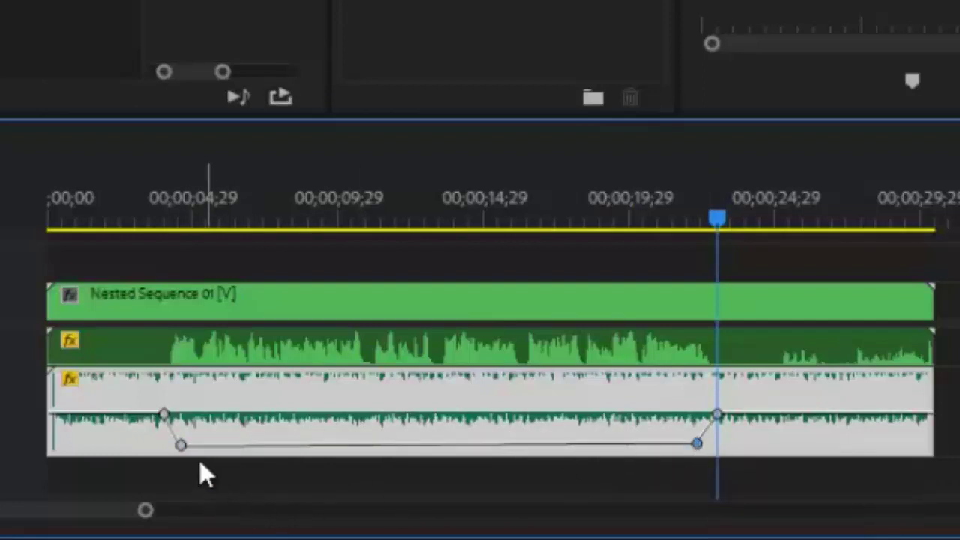
left_click_drag(182, 447, 181, 447)
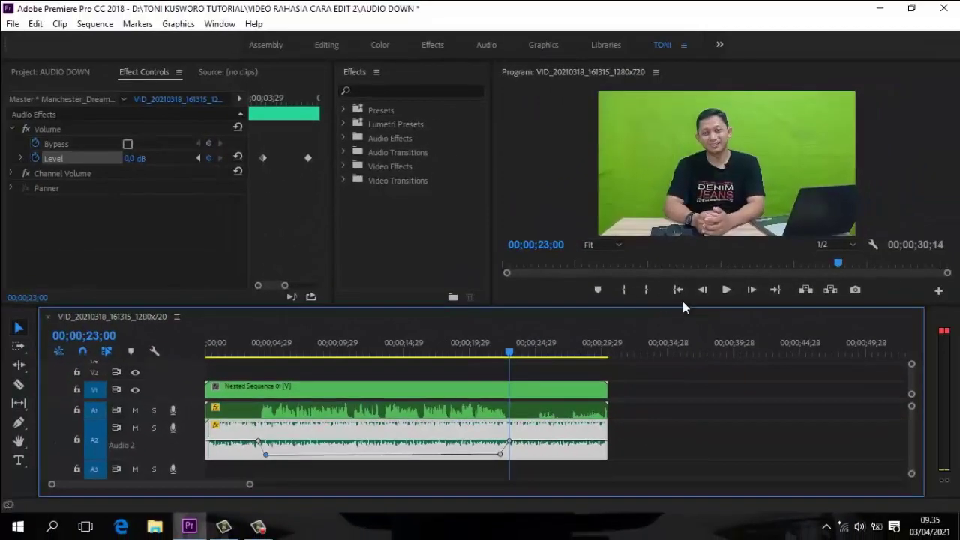
key("Home")
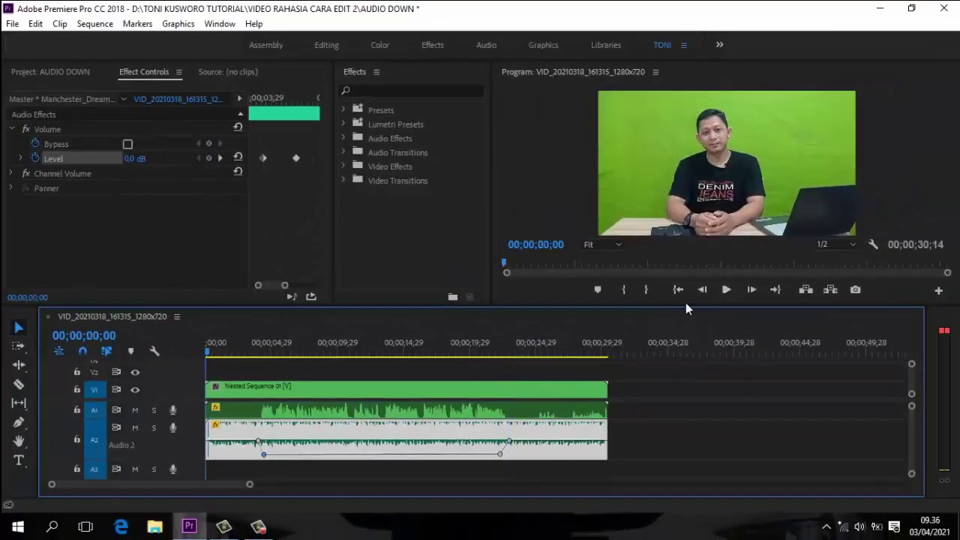
left_click(724, 290)
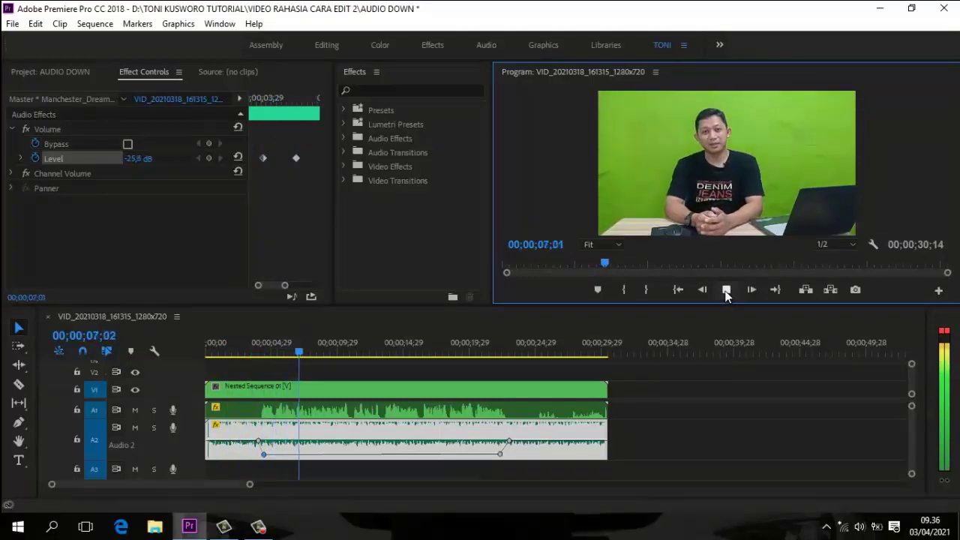
left_click(707, 459)
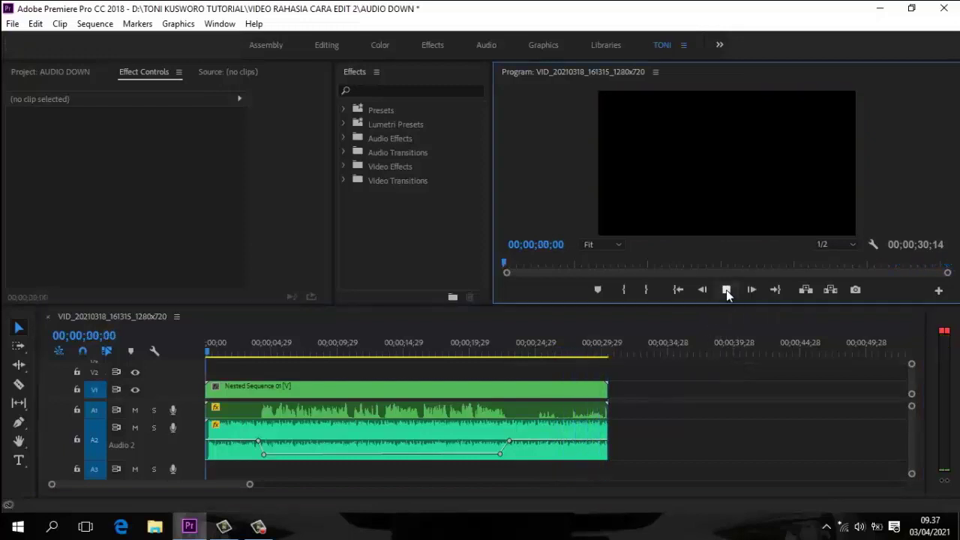
left_click(725, 289)
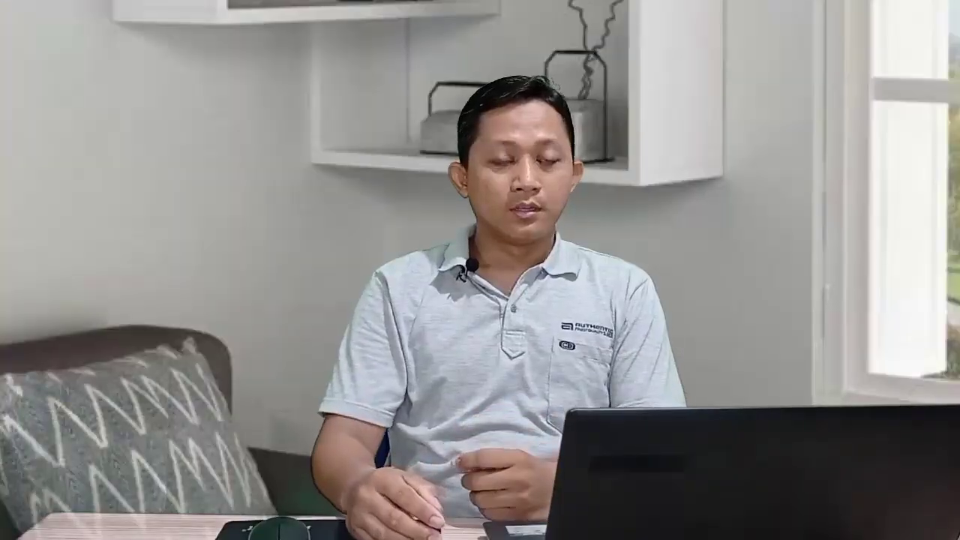